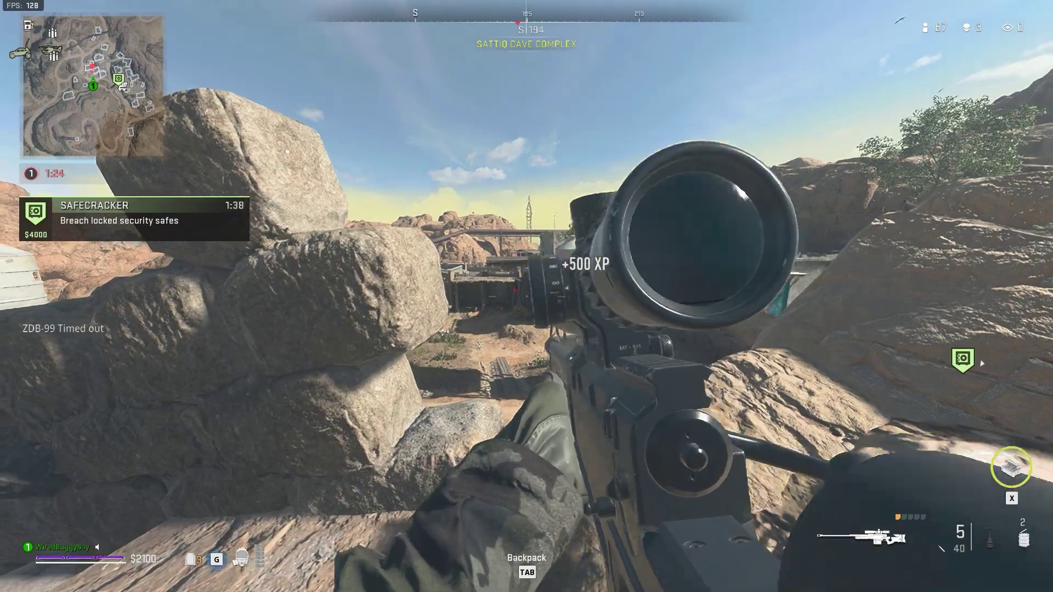
right_click(527, 296)
click(527, 297)
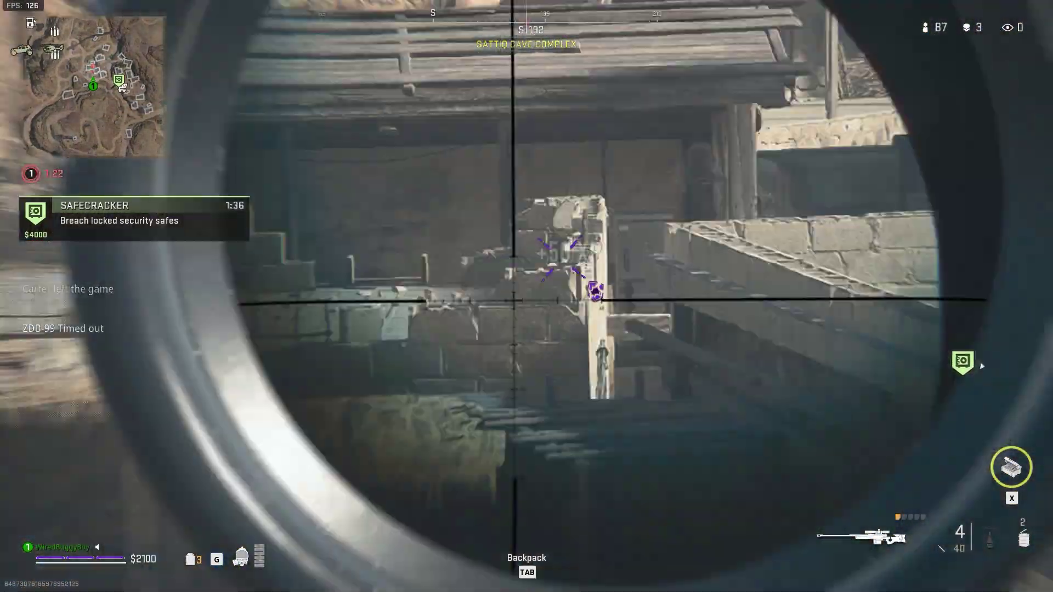
right_click(527, 297)
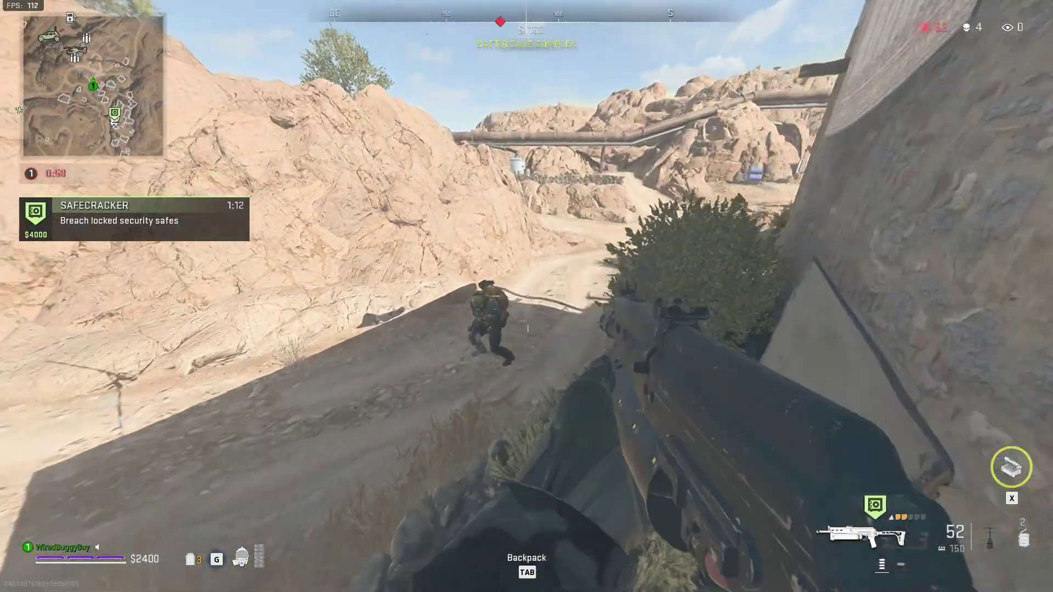
drag(526, 296, 527, 296)
key(r)
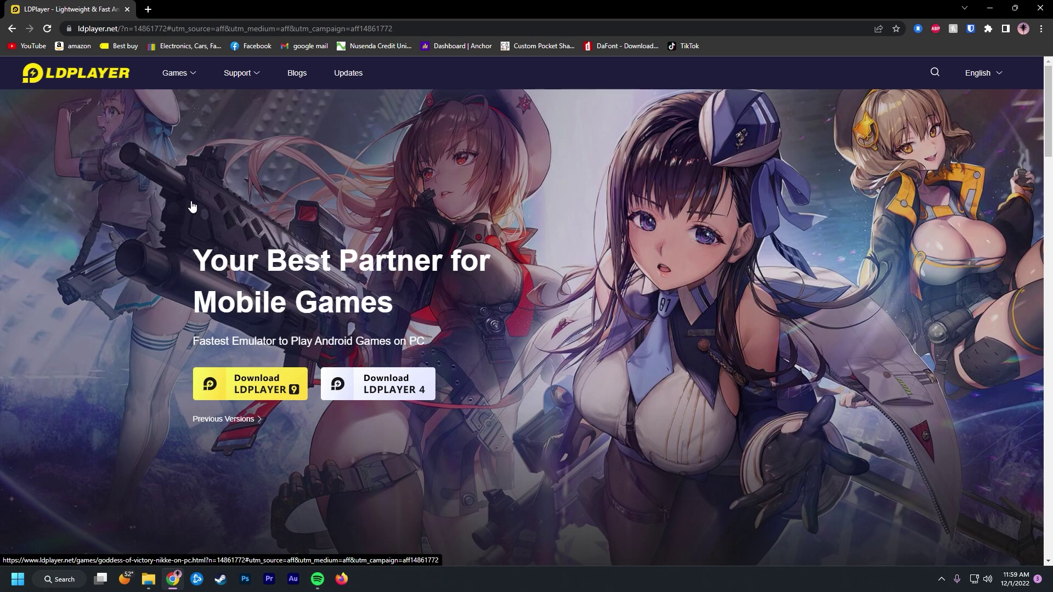
- Download the LDPlayer 9 installer and run it, allowing it to make changes to the device
click(235, 384)
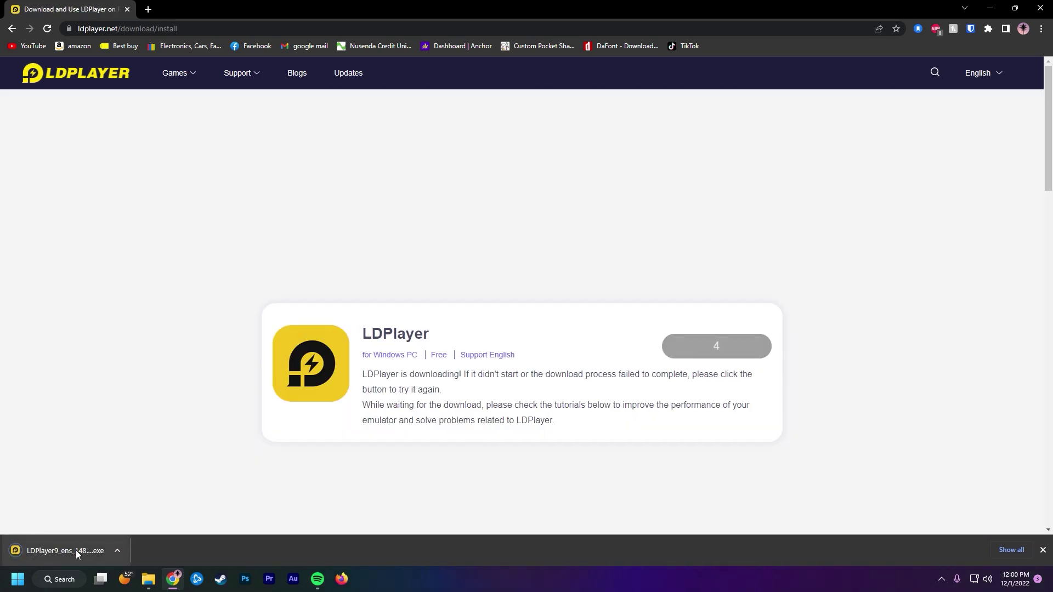
click(76, 550)
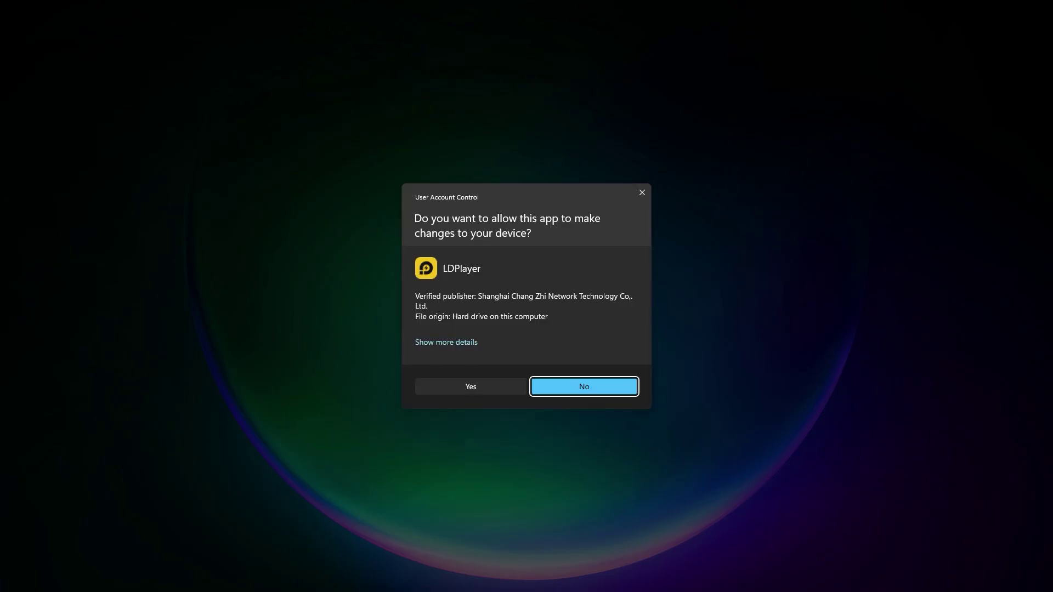
click(470, 386)
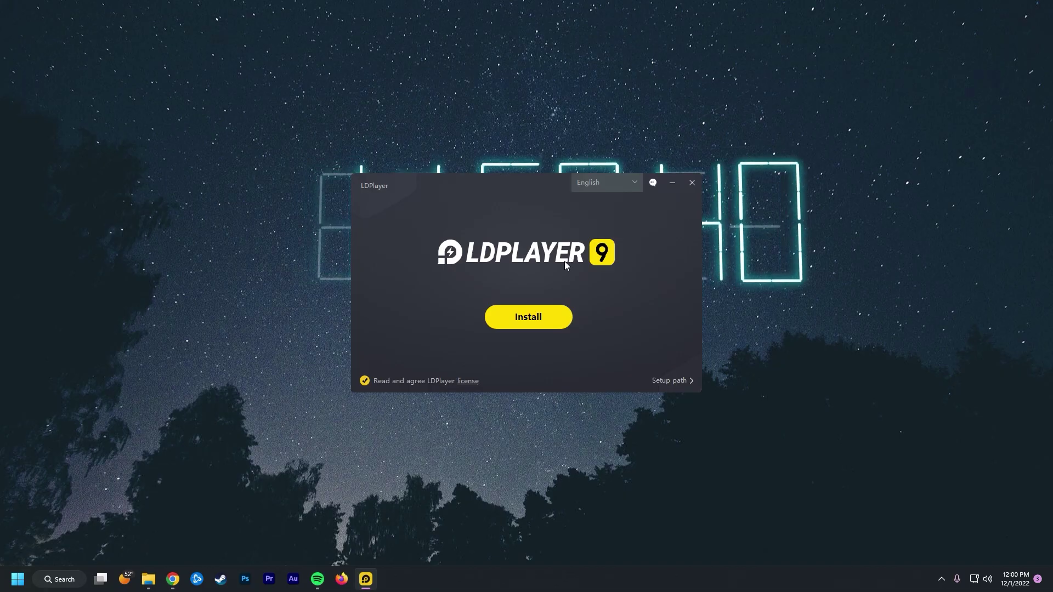
- Install LDPlayer 9, reject the additional McAfee WebAdvisor software offers, and start the emulator
click(534, 324)
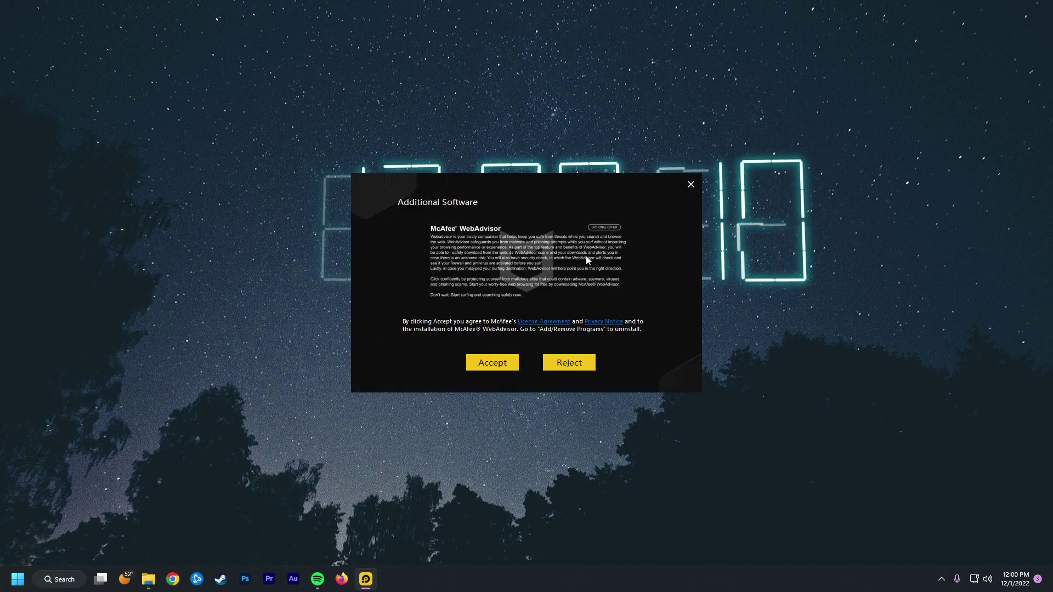
click(575, 367)
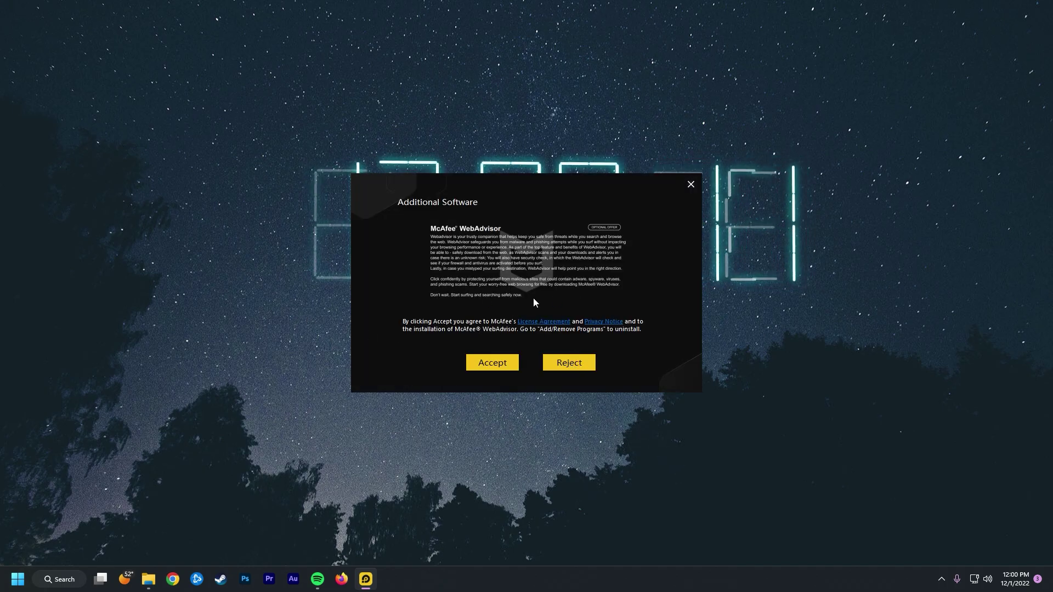
click(567, 363)
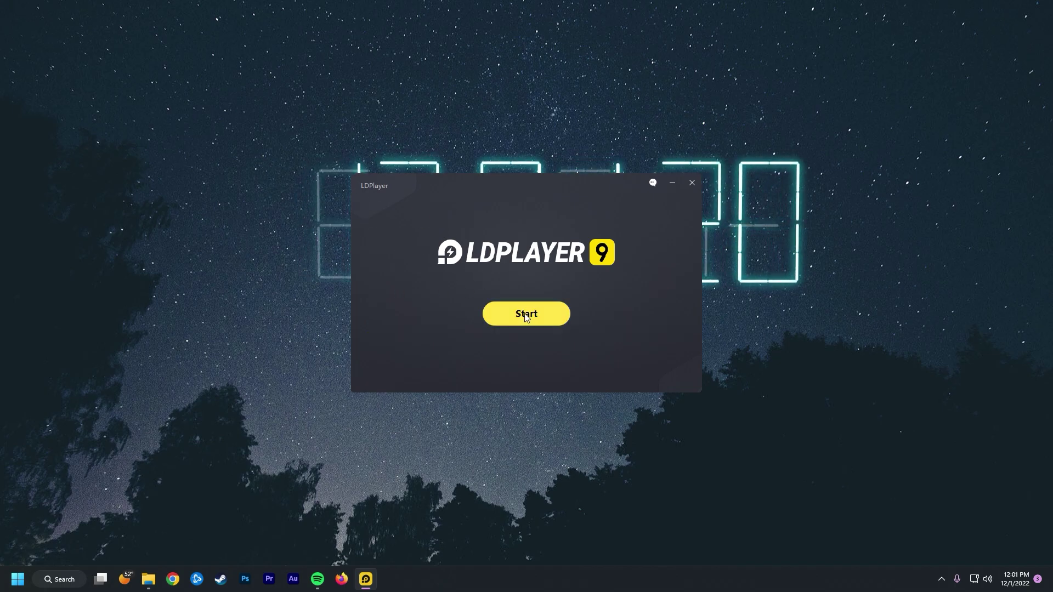
click(500, 308)
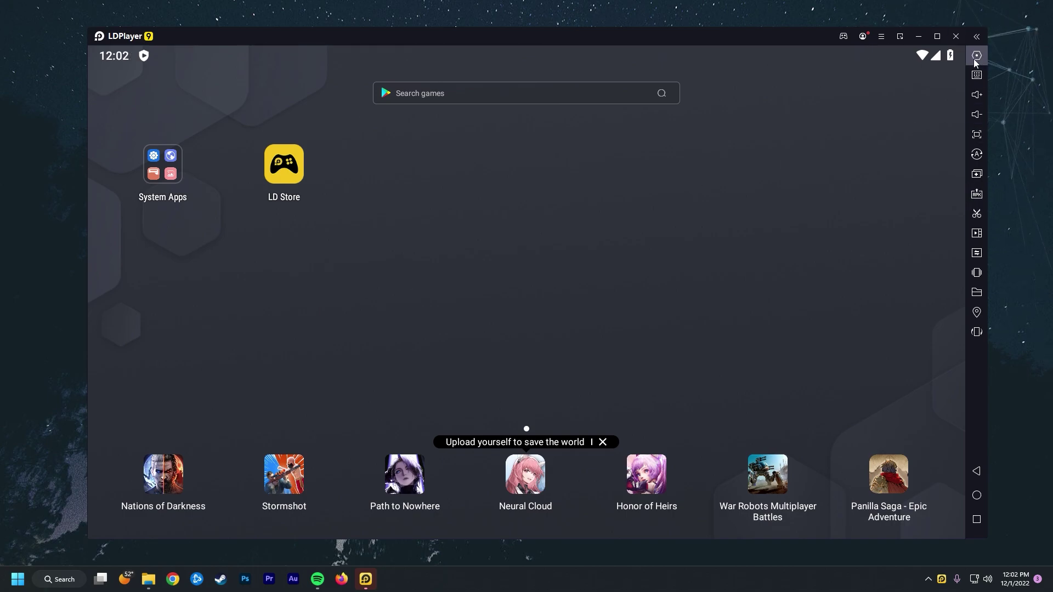
- Open the emulator settings and choose 4 cores (recommended) for the CPU
click(878, 38)
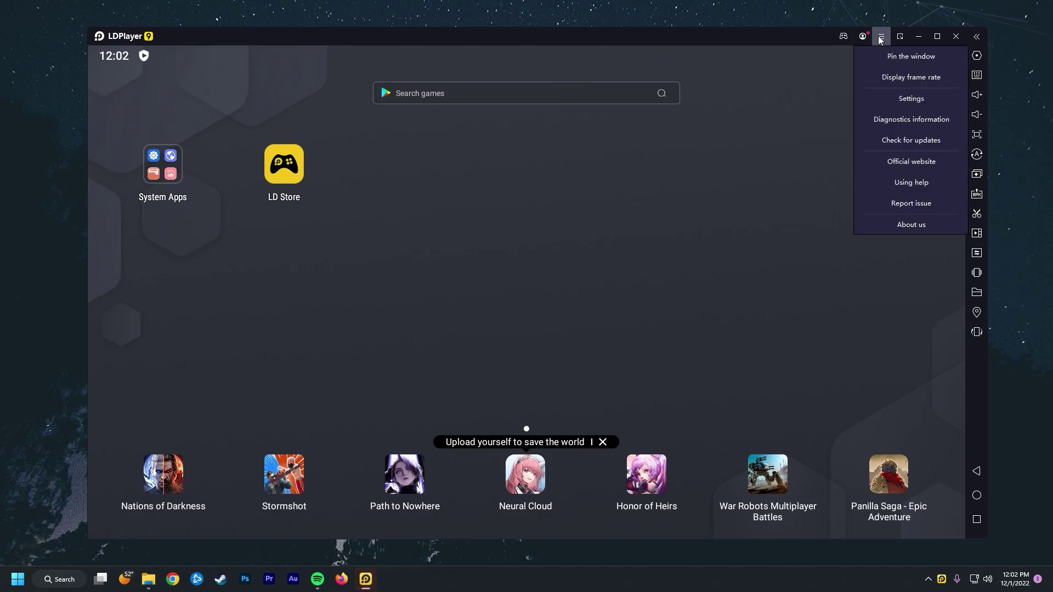
click(908, 98)
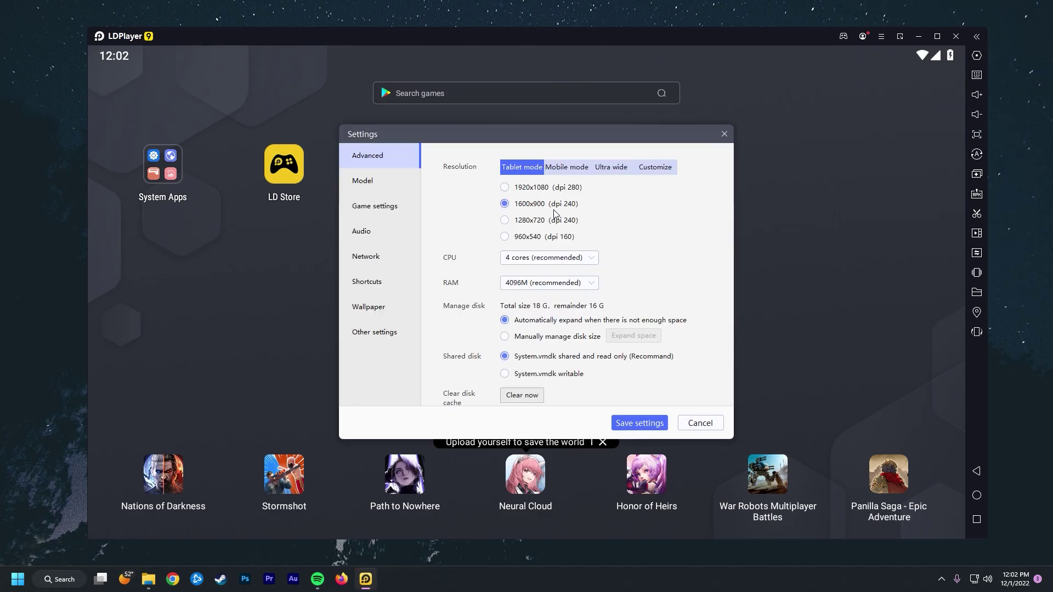
click(523, 263)
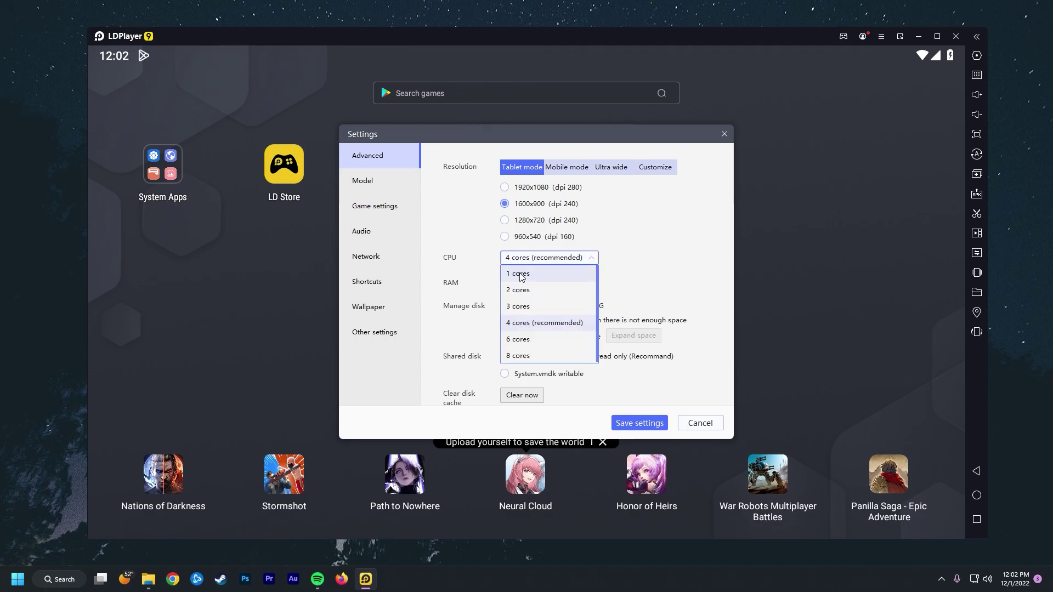
click(469, 252)
click(545, 258)
click(554, 323)
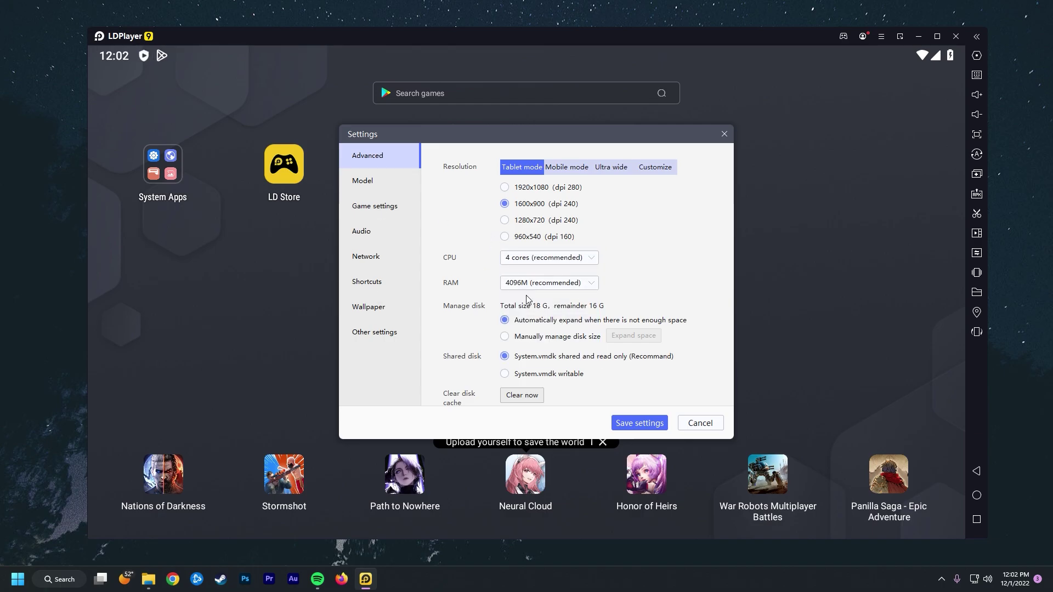
- Set the tablet-mode resolution to 960x540 (dpi 160), save the settings and restart the emulator
click(506, 239)
click(637, 423)
click(590, 329)
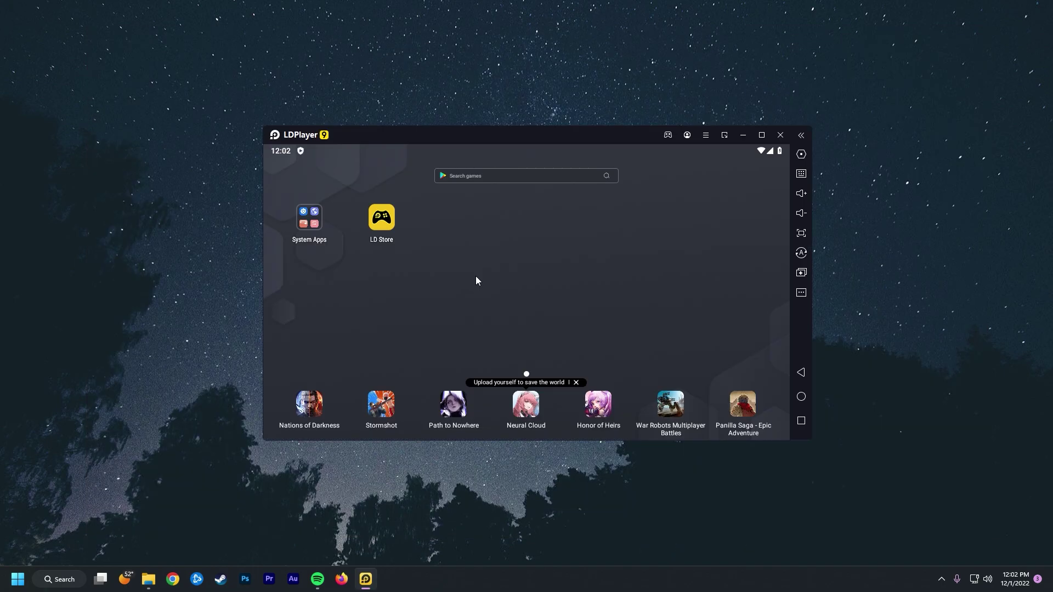
- Open the Play Store from the System Apps folder and start signing in with a Google account
click(313, 219)
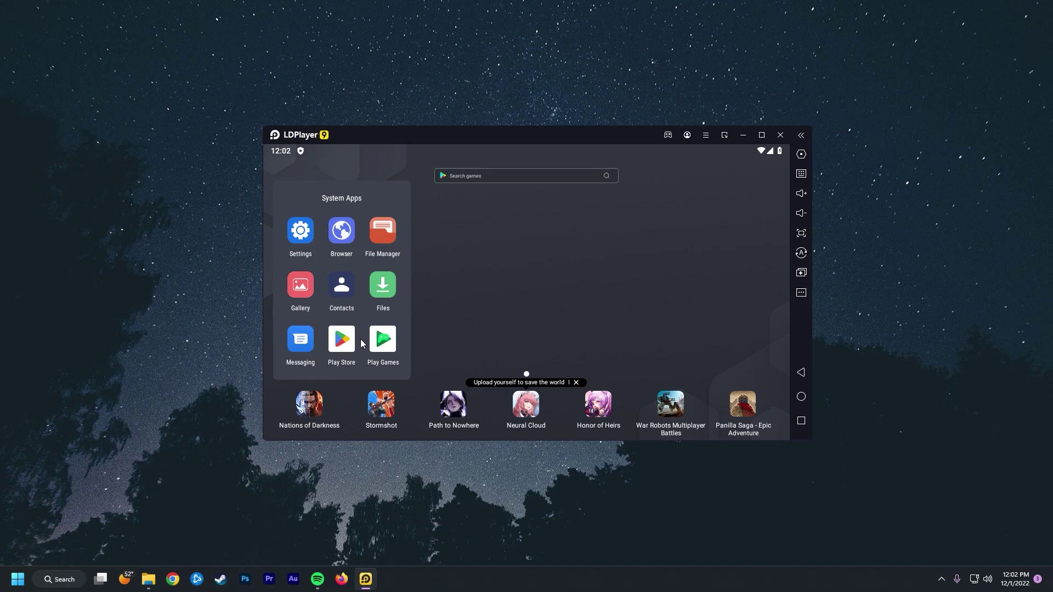
click(341, 340)
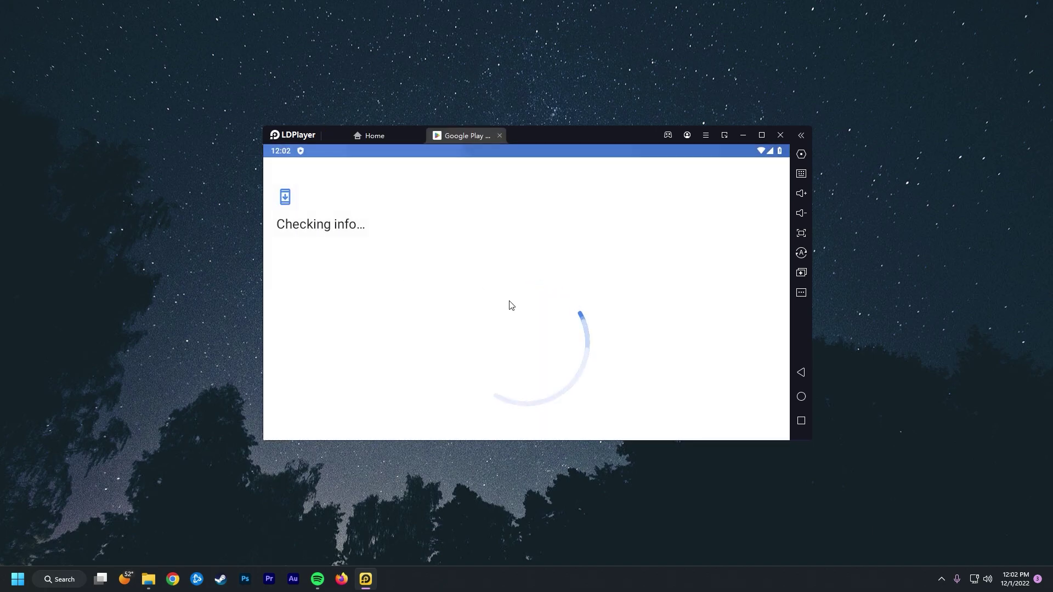
click(463, 303)
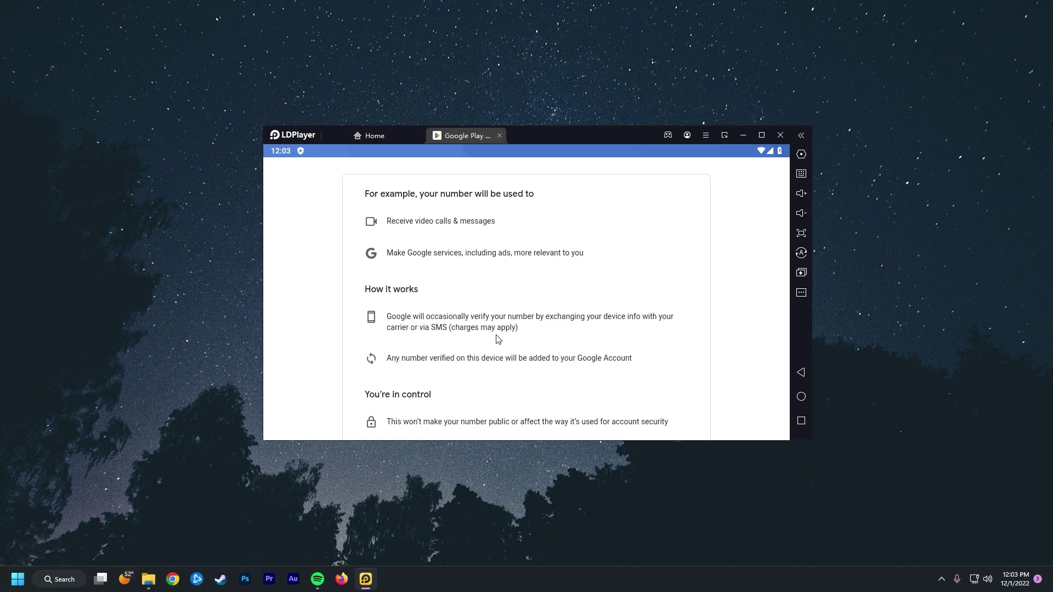
- Skip adding a phone number to the Google account and agree to the Google terms of service
scroll(488, 299, down, 3)
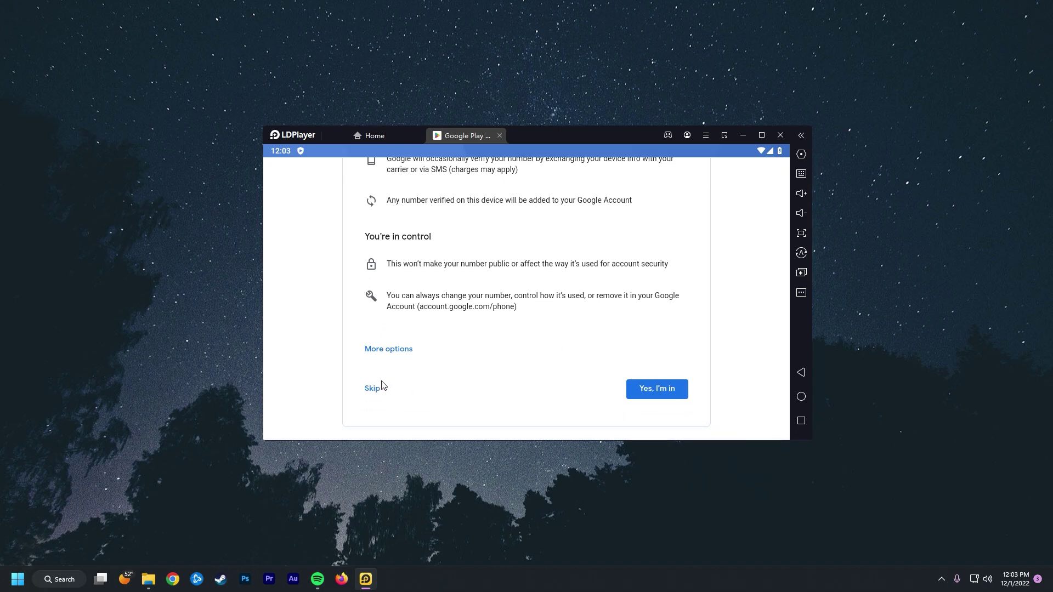
click(373, 399)
scroll(549, 340, down, 2)
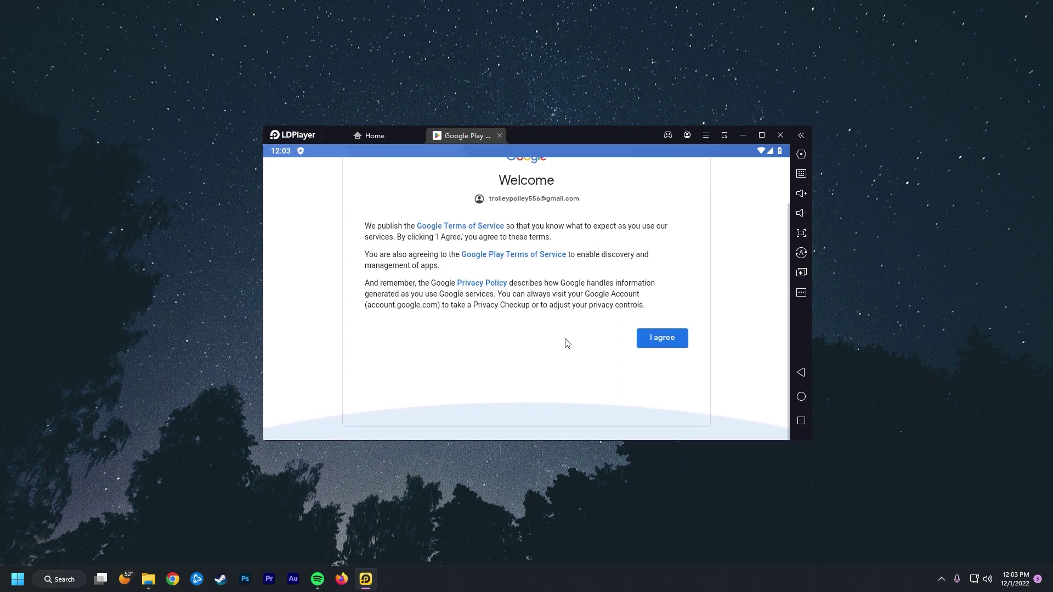
click(660, 337)
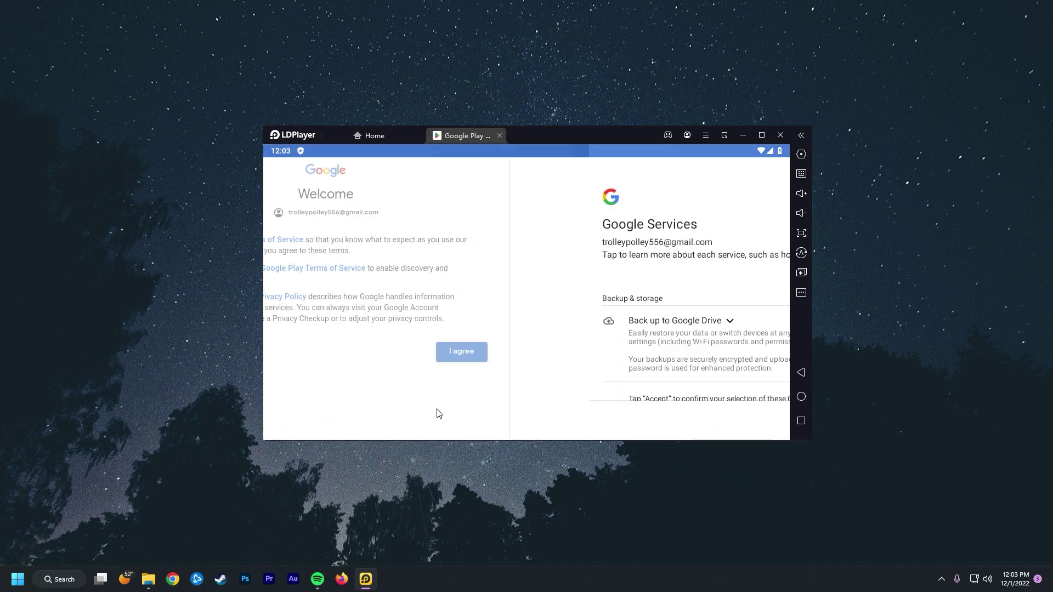
- Turn off Back up to Google Drive and accept the Google services settings
scroll(439, 414, down, 1)
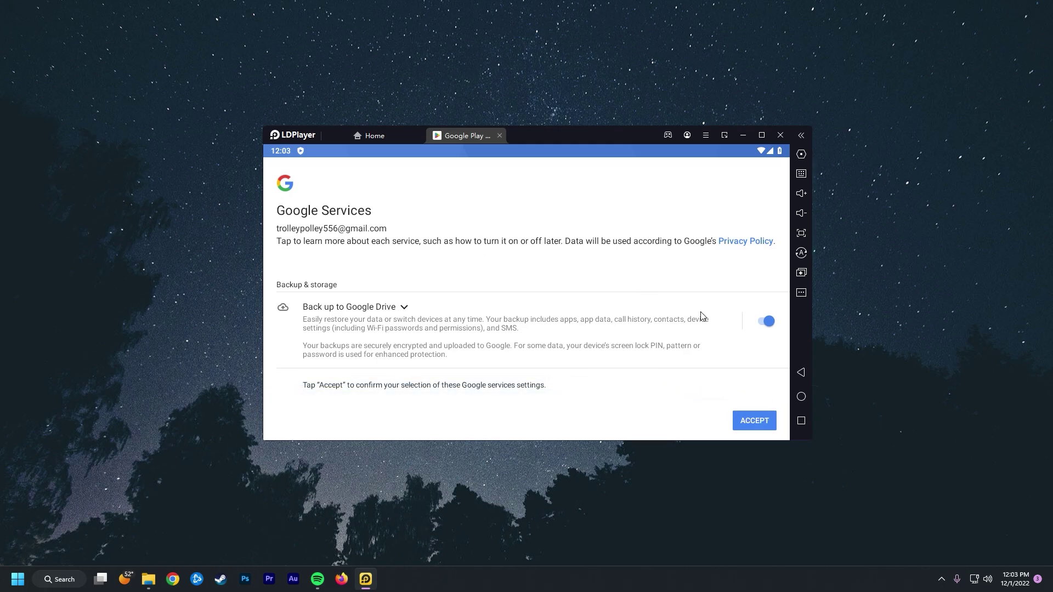
click(762, 321)
click(754, 421)
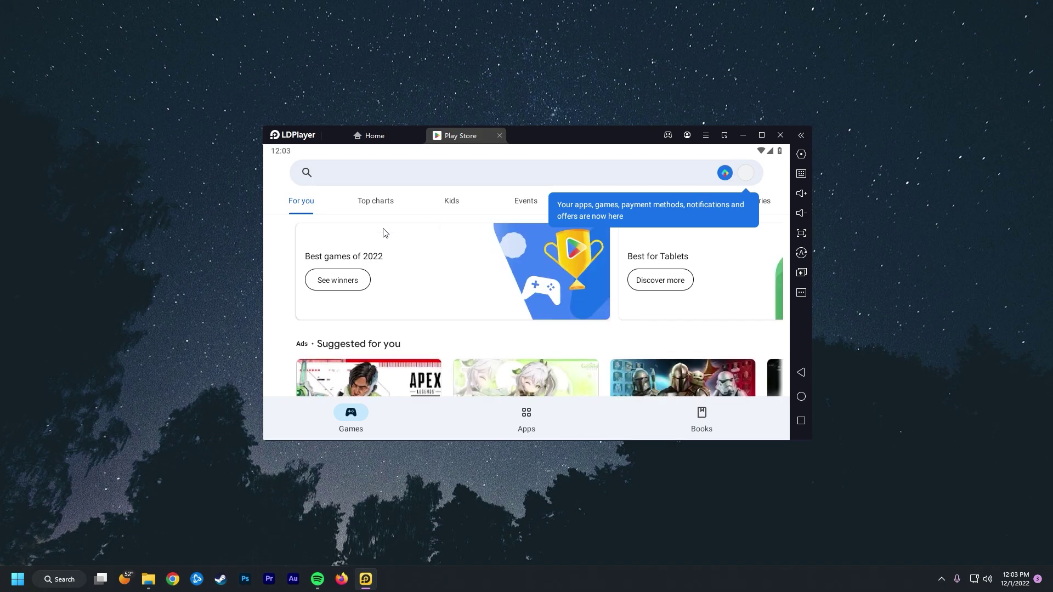
- Search the Play Store for "playstation app" and install PlayStation App
click(381, 174)
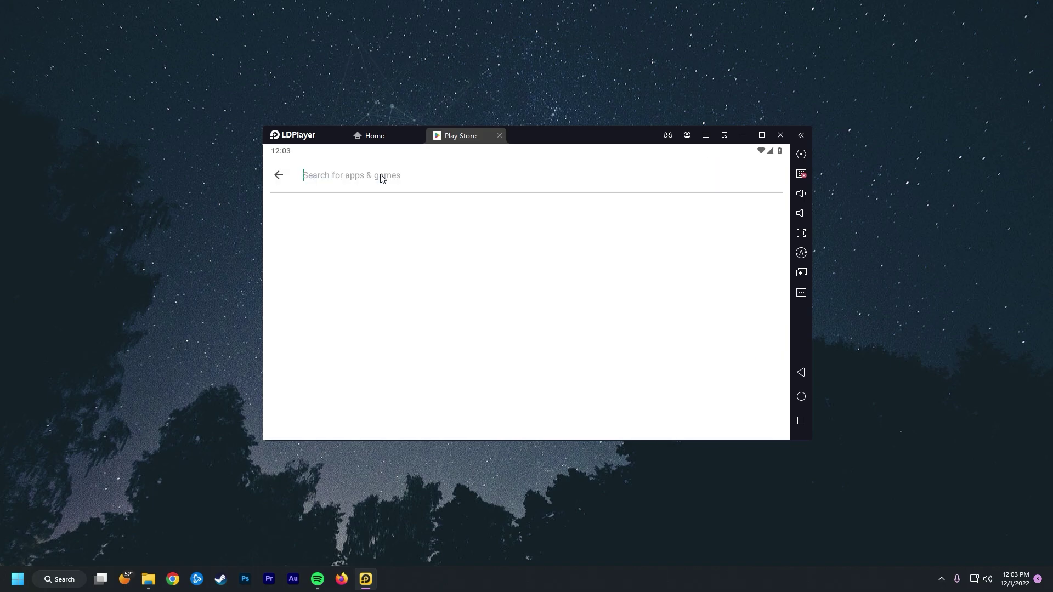
text(playstation)
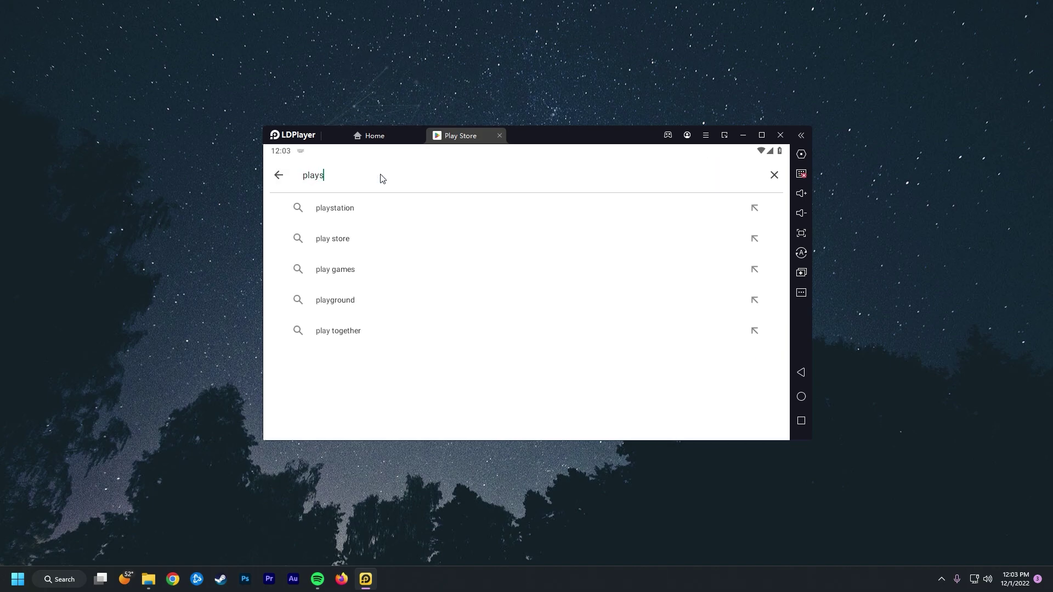
click(395, 218)
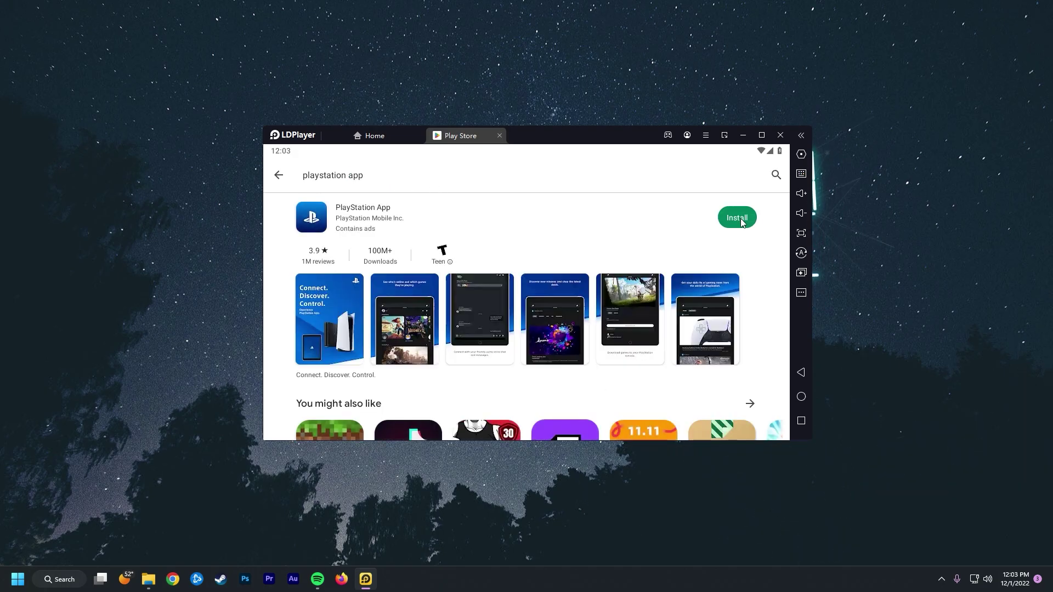
click(737, 217)
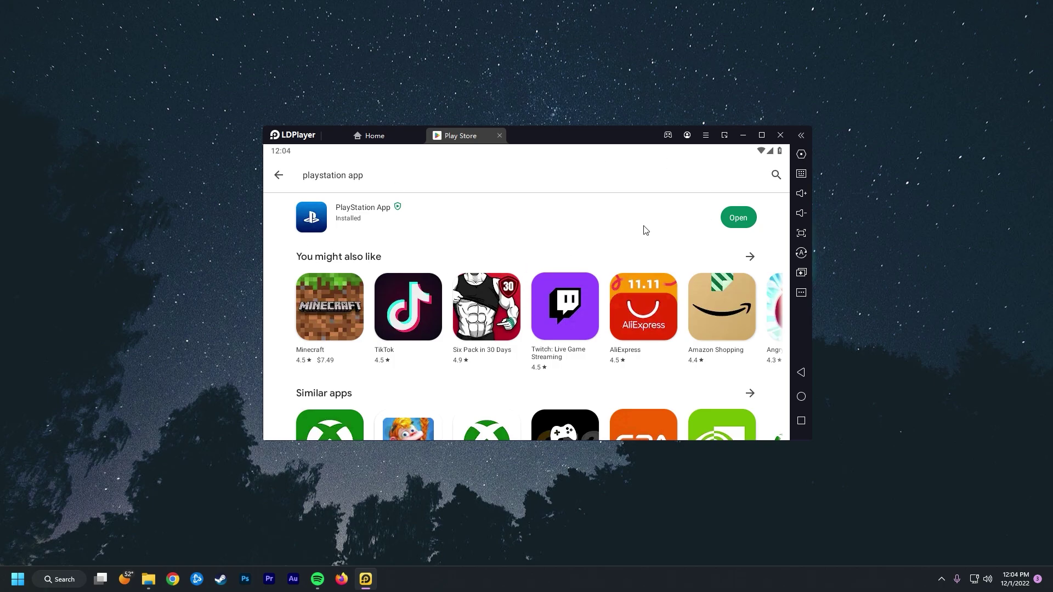
- Sign in to the installed PlayStation App and go through its introduction pages to the home screen
click(735, 218)
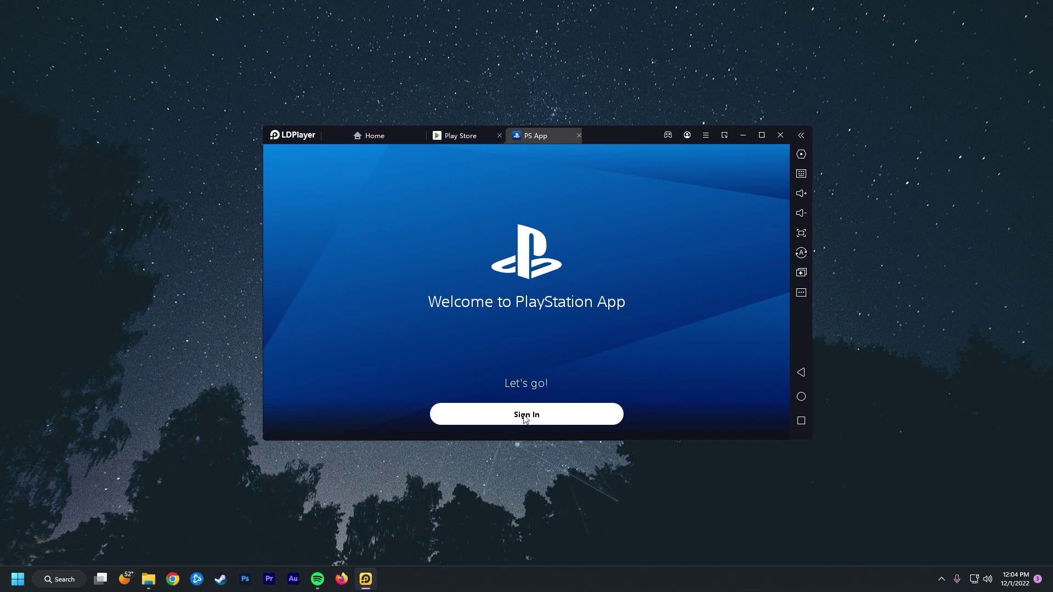
click(525, 416)
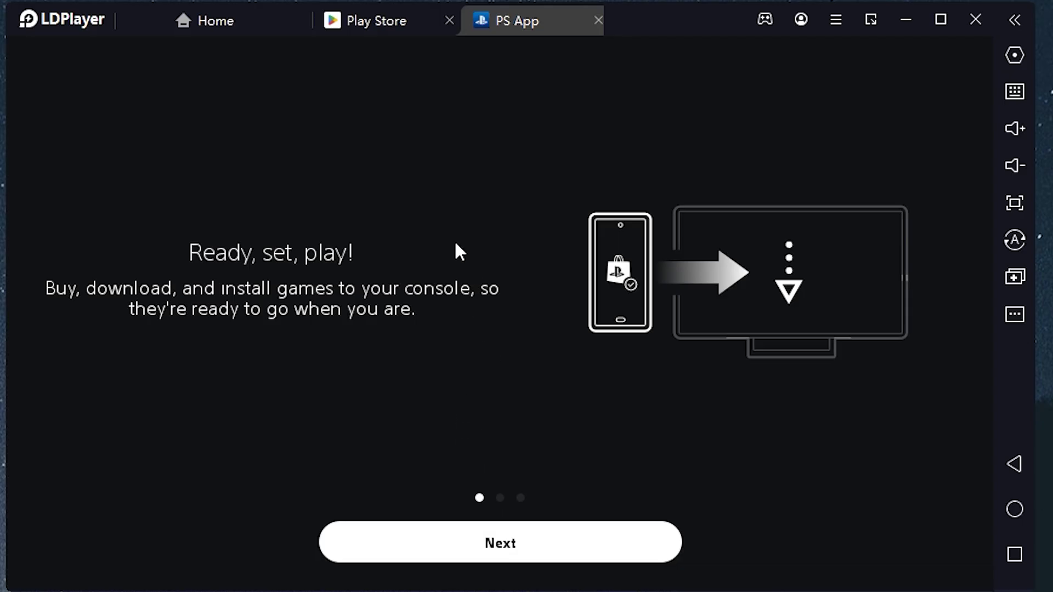
click(463, 539)
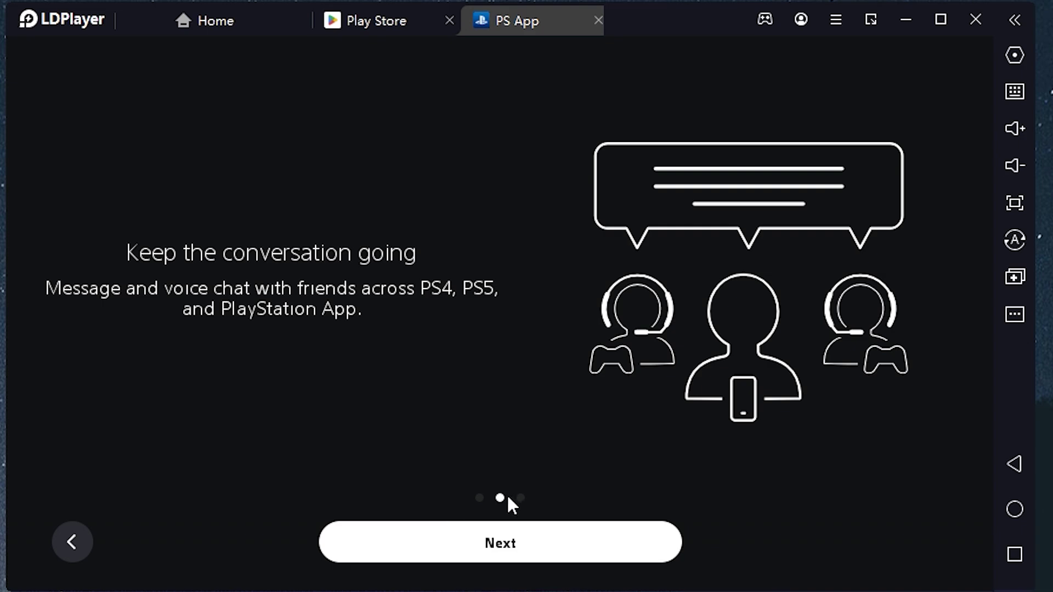
click(473, 537)
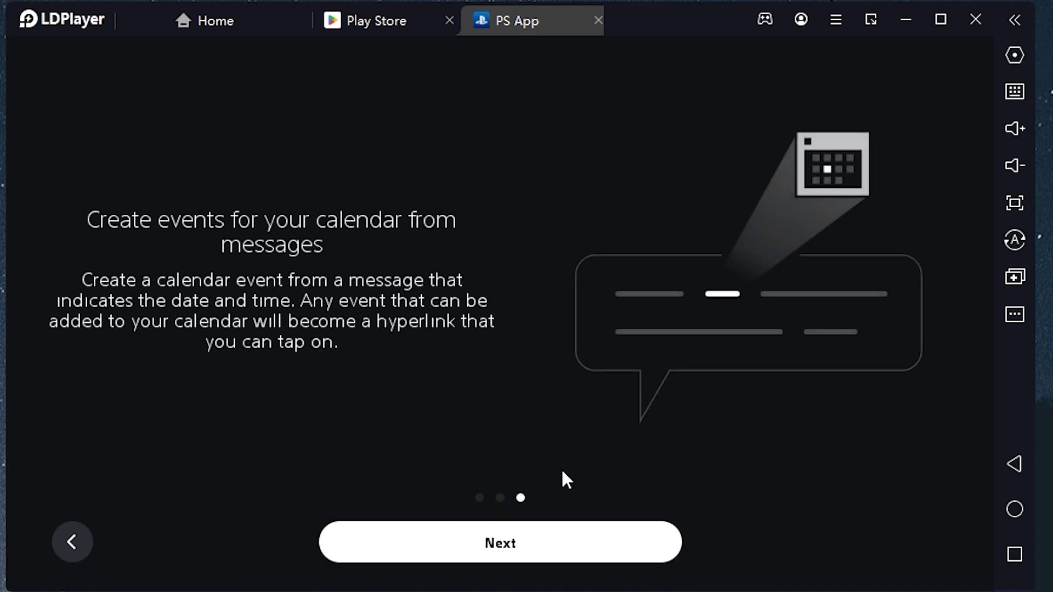
click(498, 543)
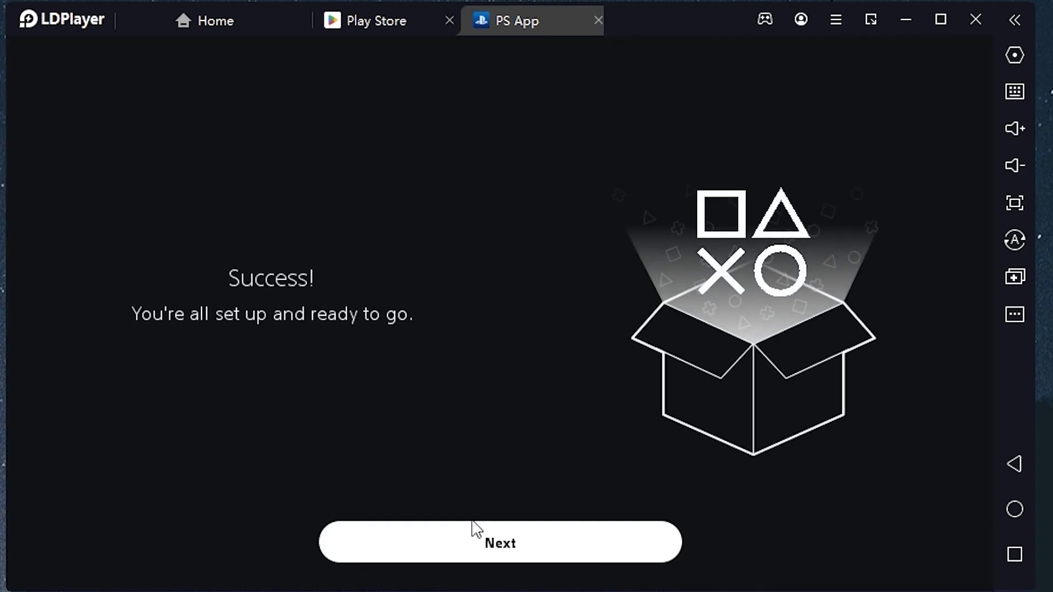
click(477, 531)
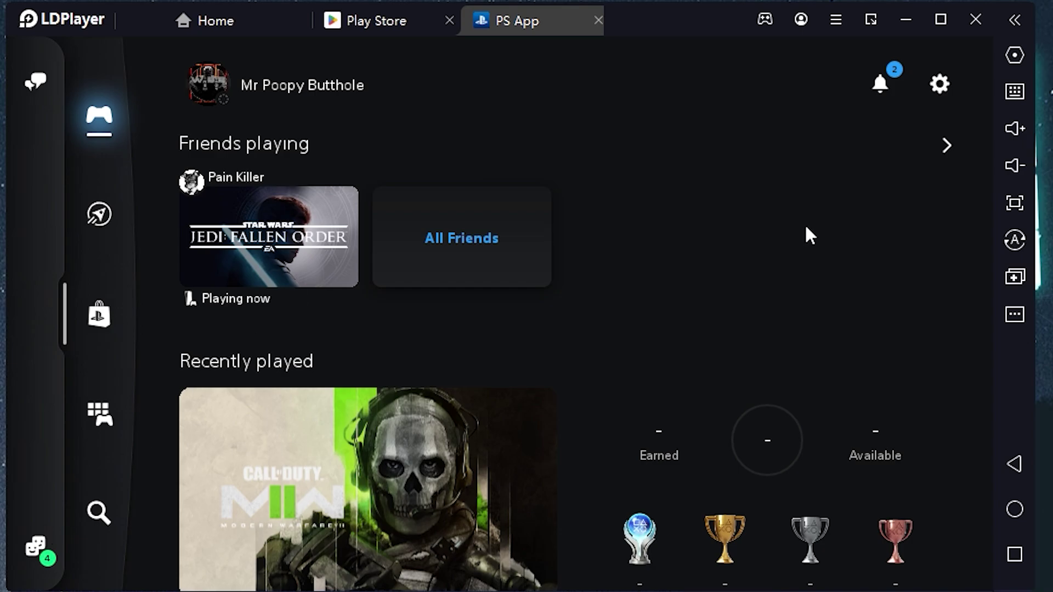
- Open the Game Base chat list and set up a new party as a Closed Party
drag(7, 137, 458, 183)
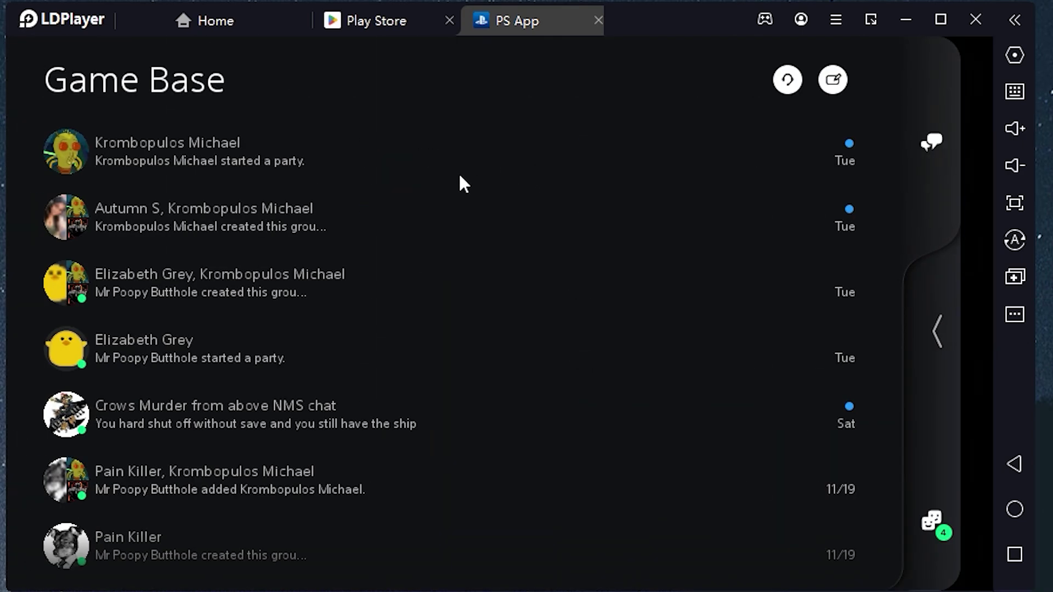
click(787, 80)
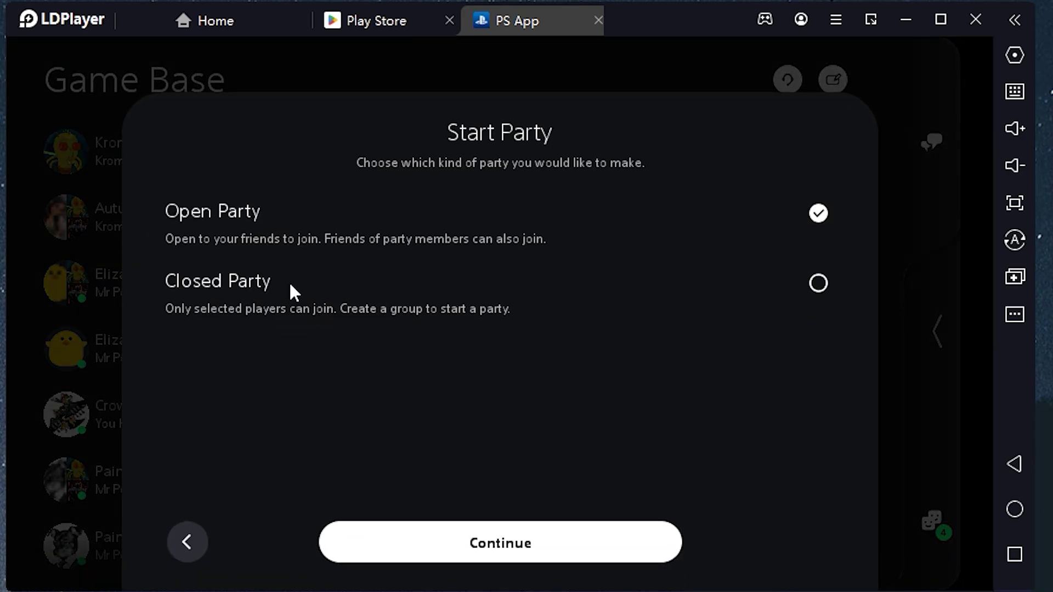
click(828, 284)
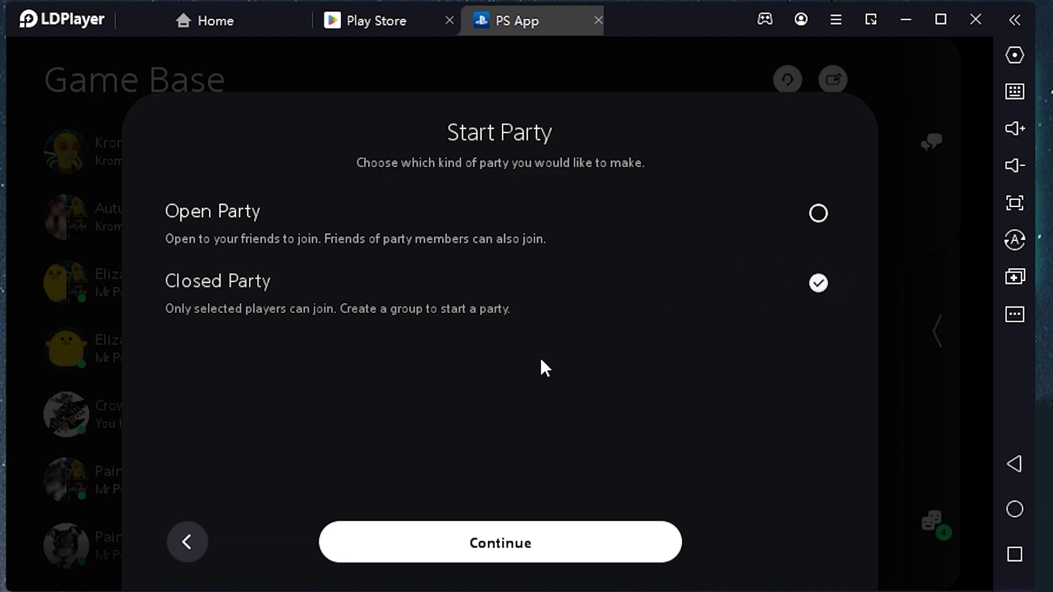
click(449, 543)
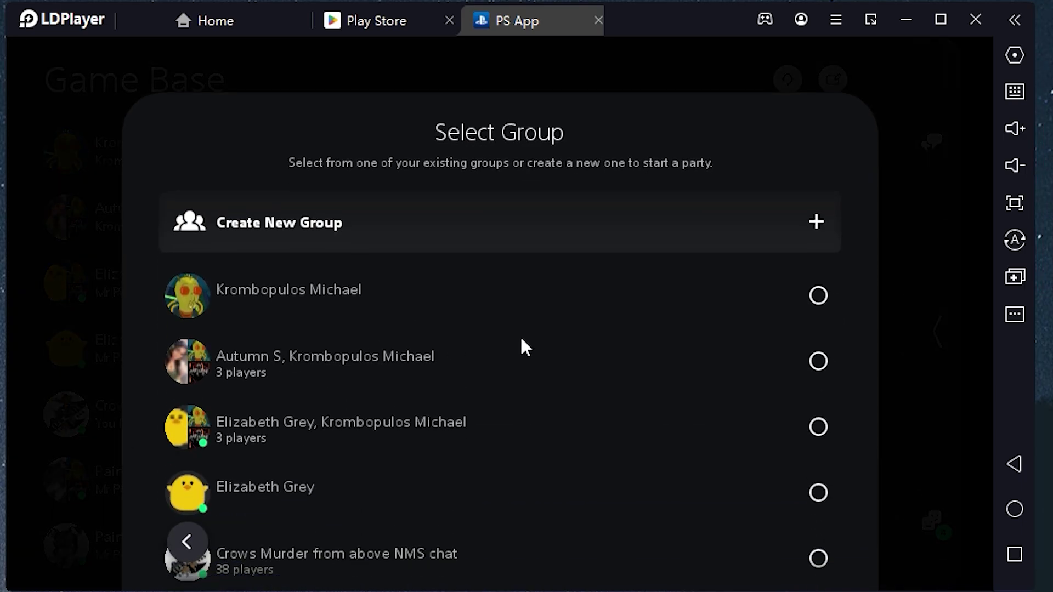
- Select the existing one-friend chat as the group, start the party and allow PS App to record audio
scroll(384, 375, down, 5)
scroll(377, 374, up, 5)
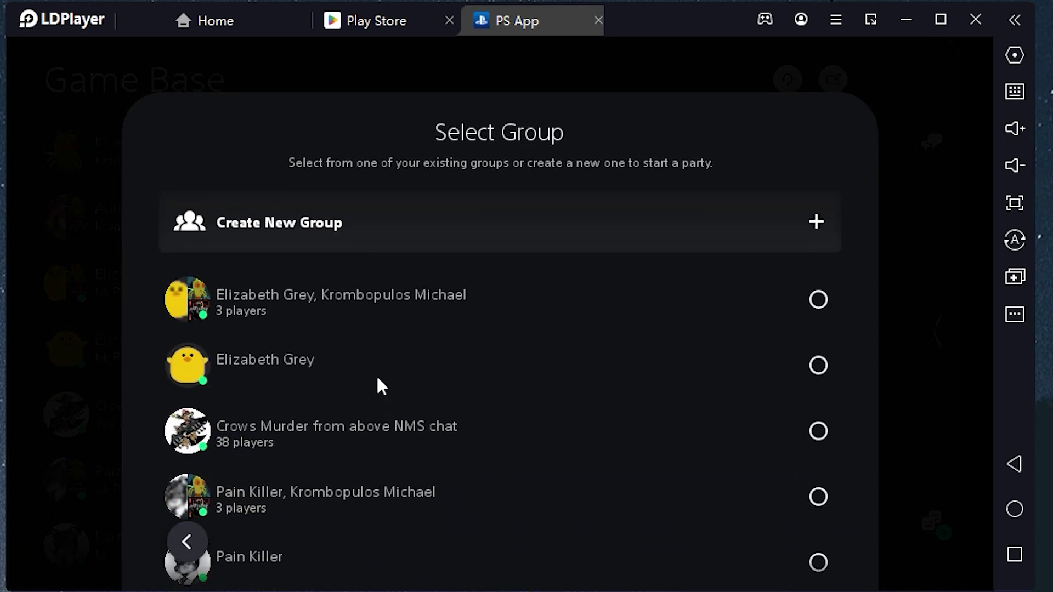
click(623, 488)
click(571, 543)
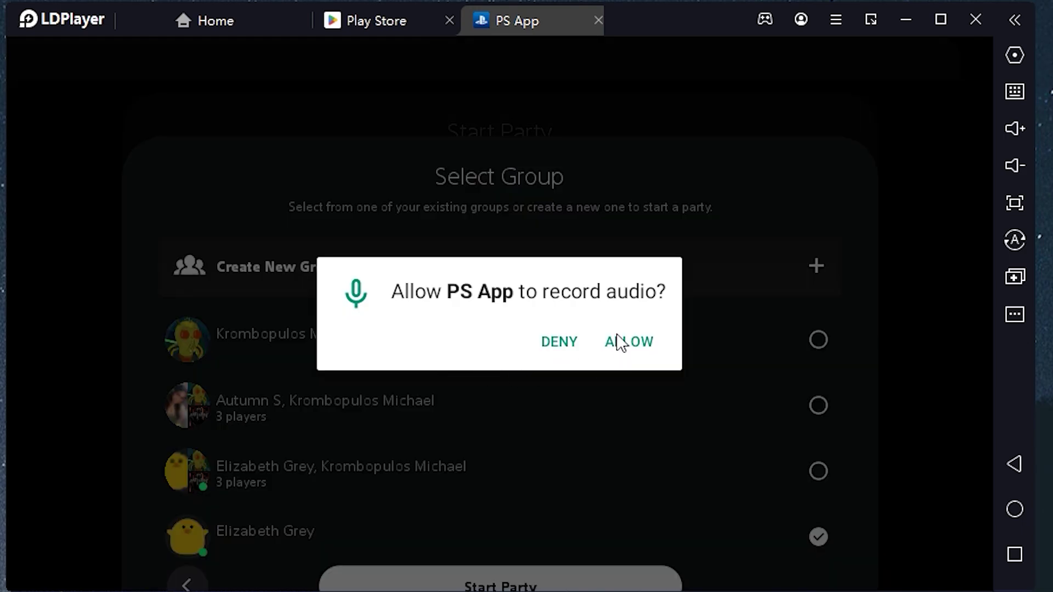
click(623, 344)
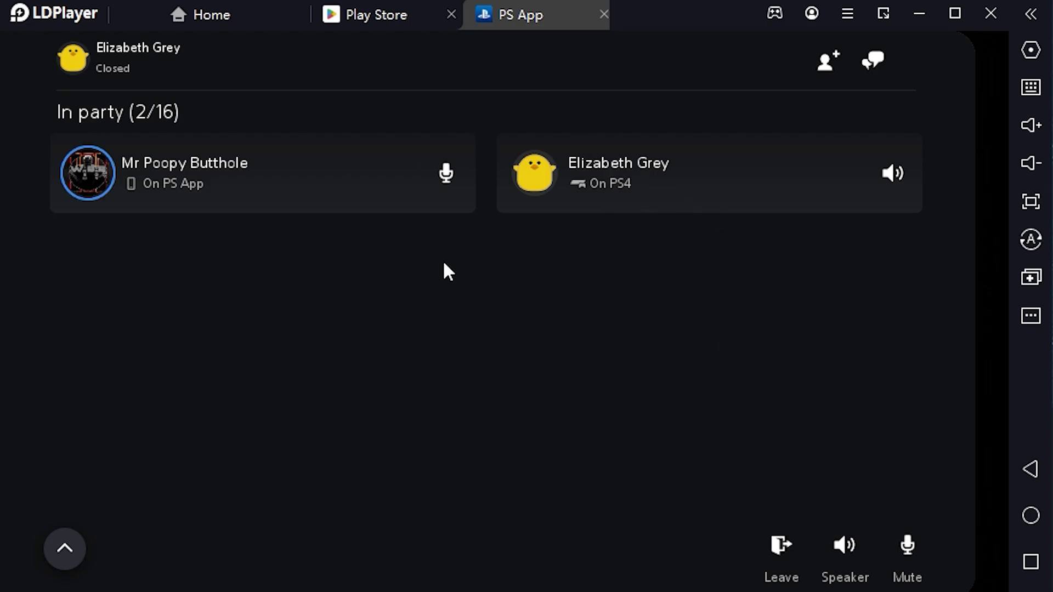
- Check the volume control in the other party member's options and close them
click(738, 179)
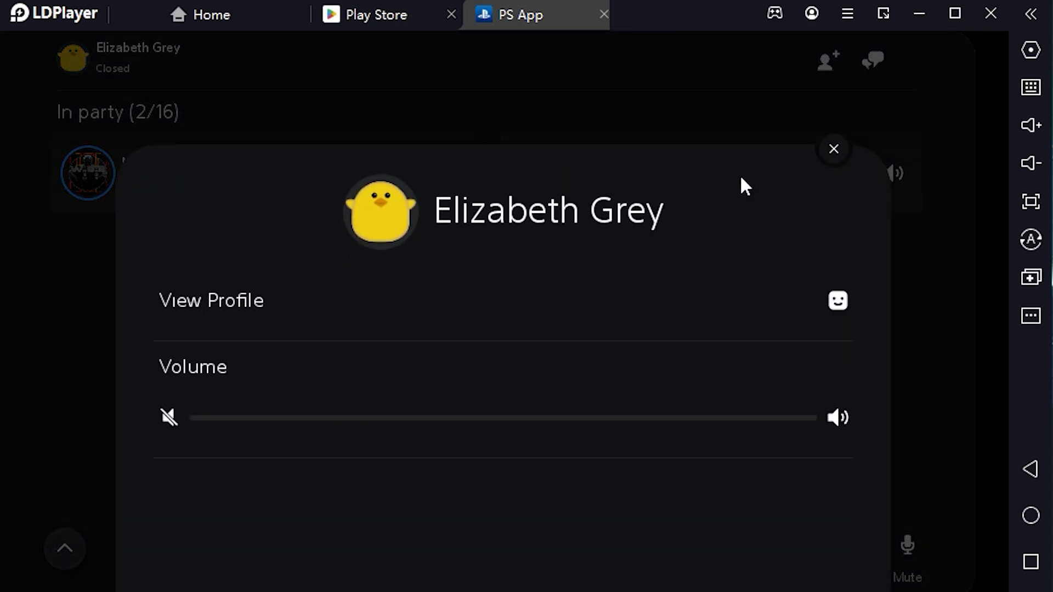
drag(510, 361, 851, 374)
click(936, 311)
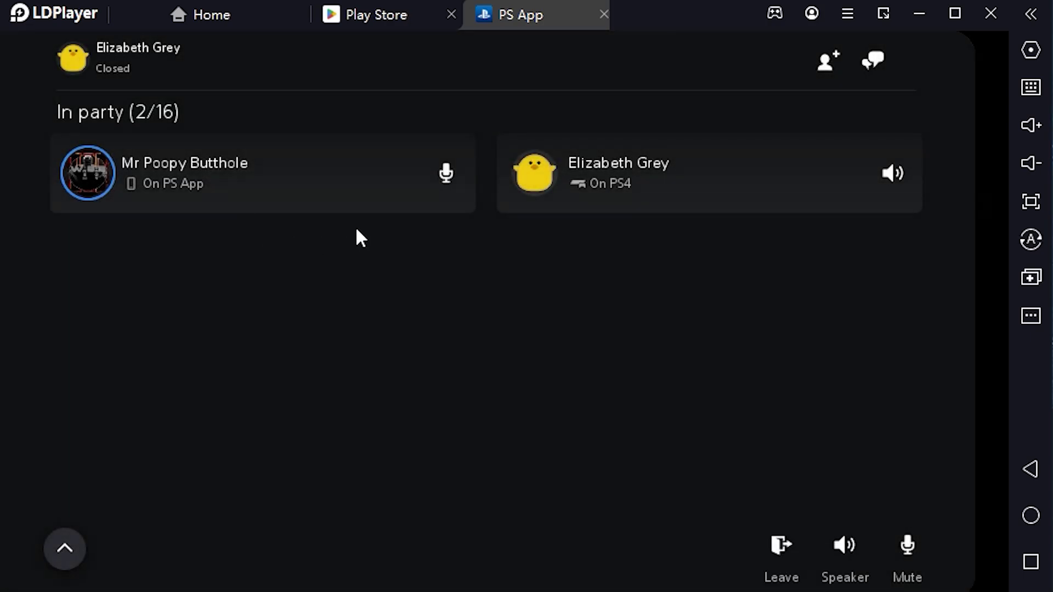
- Check the microphone mute option in the signed-in player's own party entry and close it
click(263, 188)
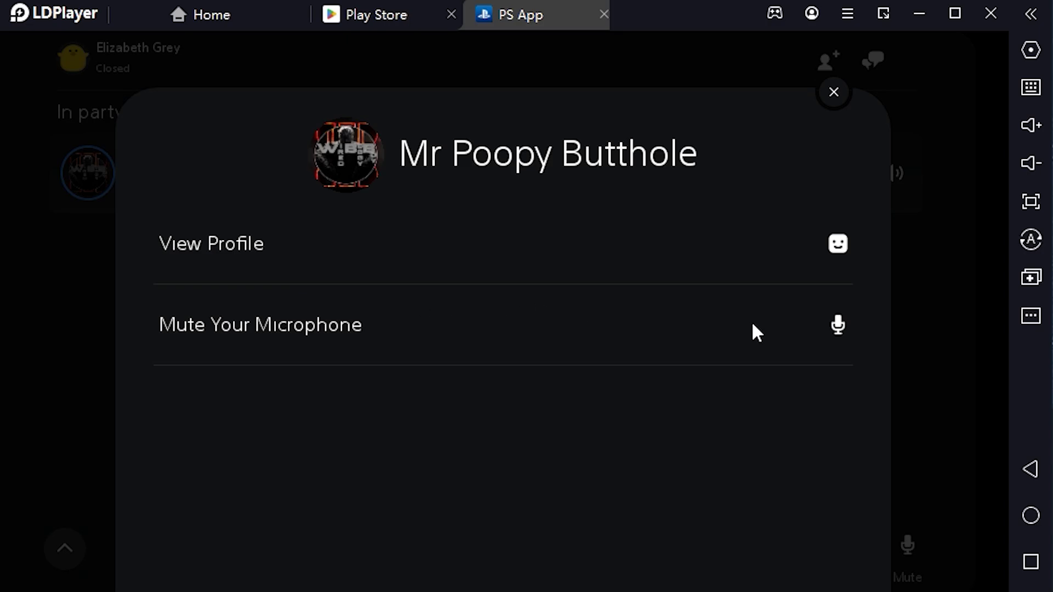
click(86, 242)
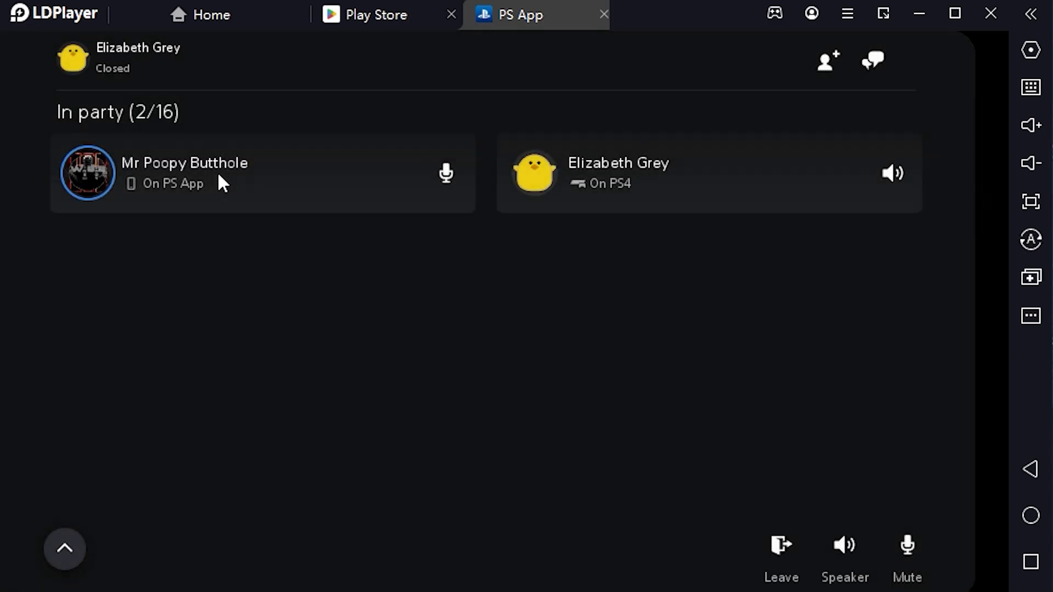
click(255, 182)
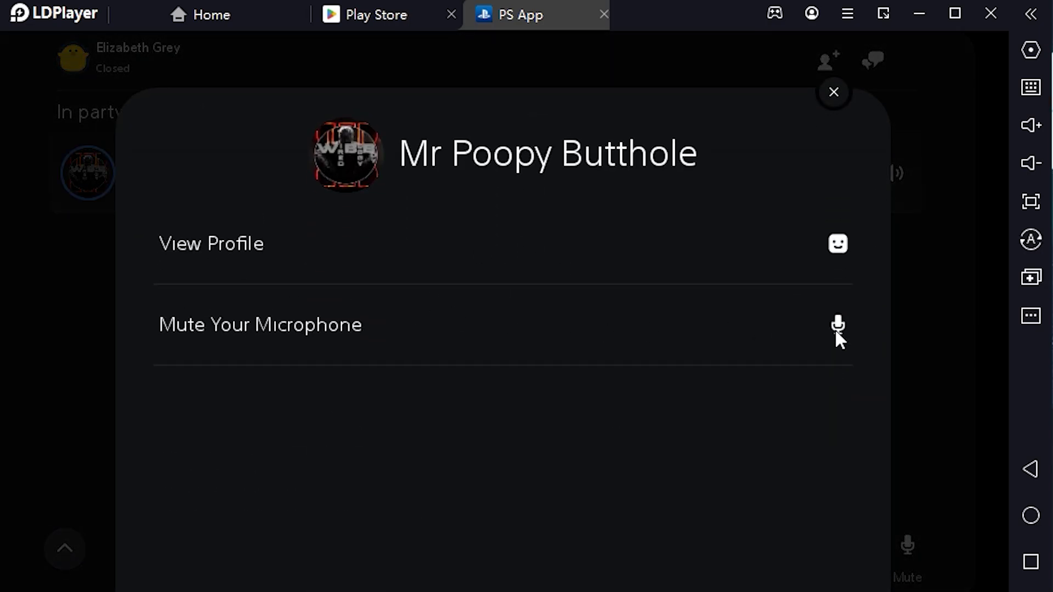
click(946, 330)
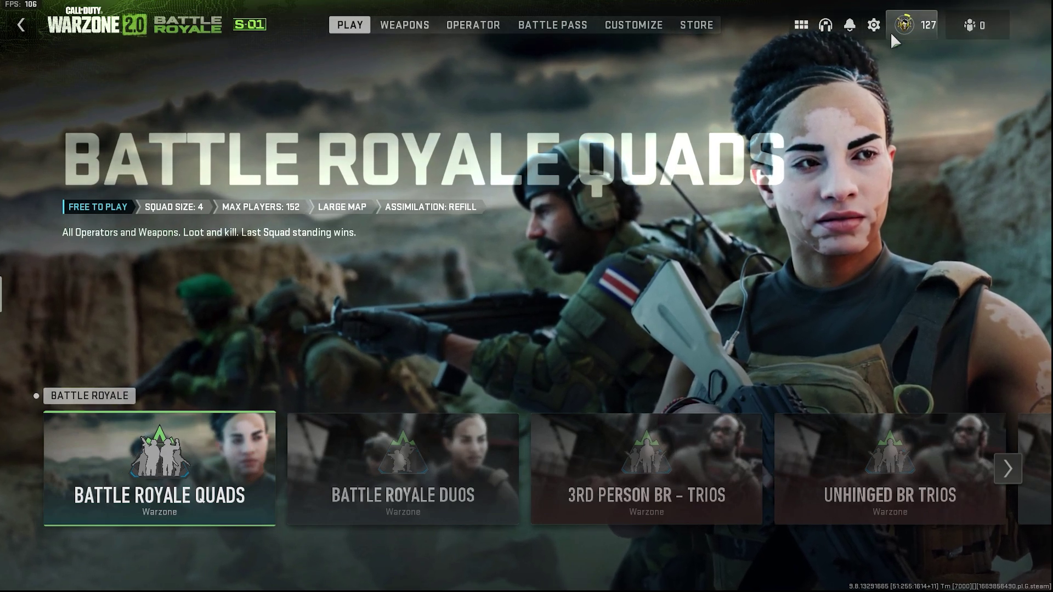
- View the voice channels in Call of Duty, close them and bring the LDPlayer window over the game
click(825, 24)
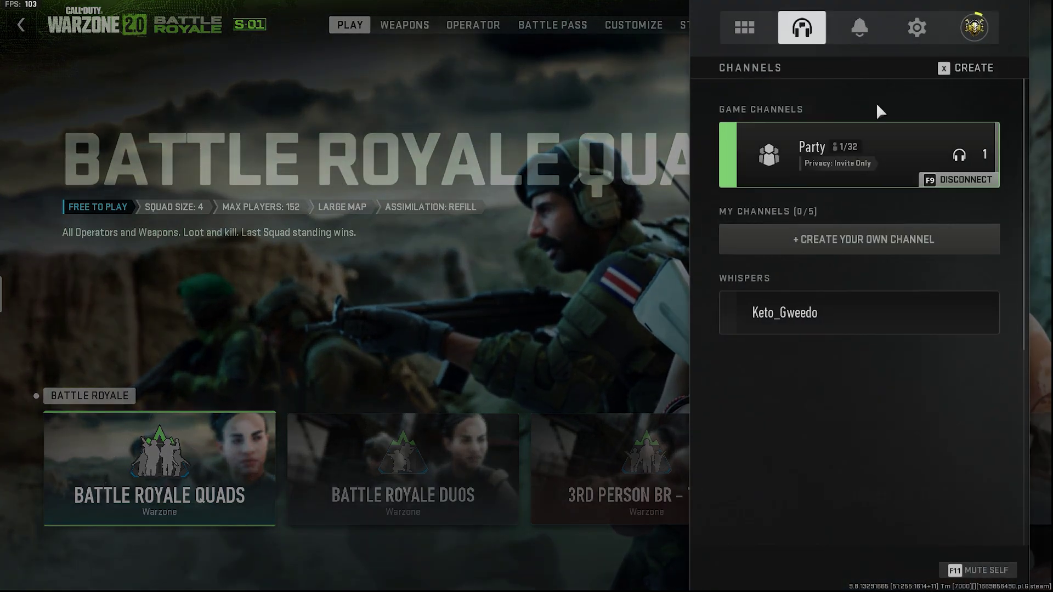
click(834, 170)
key(Escape)
key(Escape)
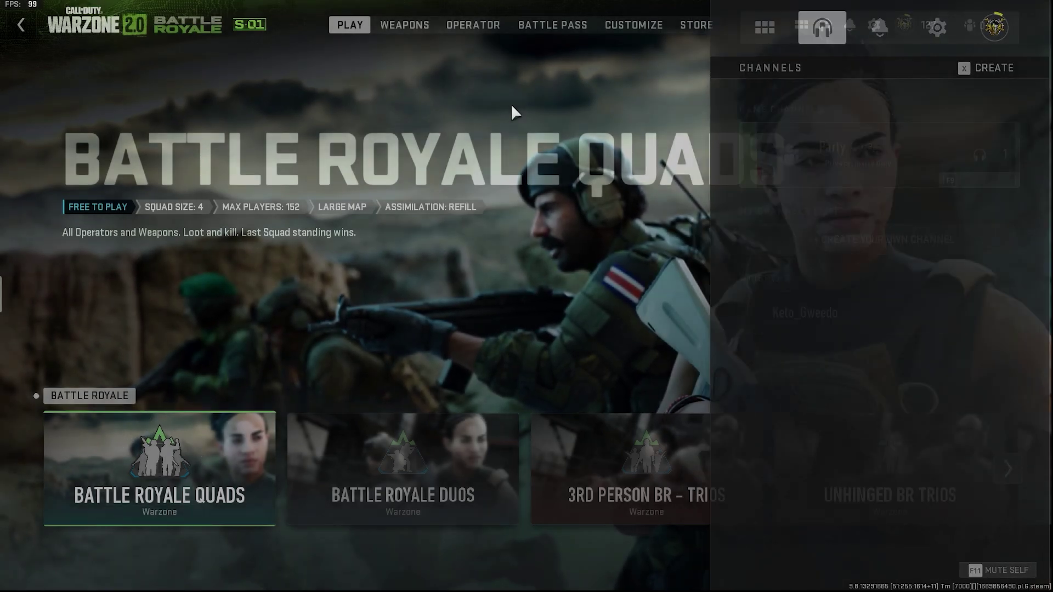
key(alt+Tab)
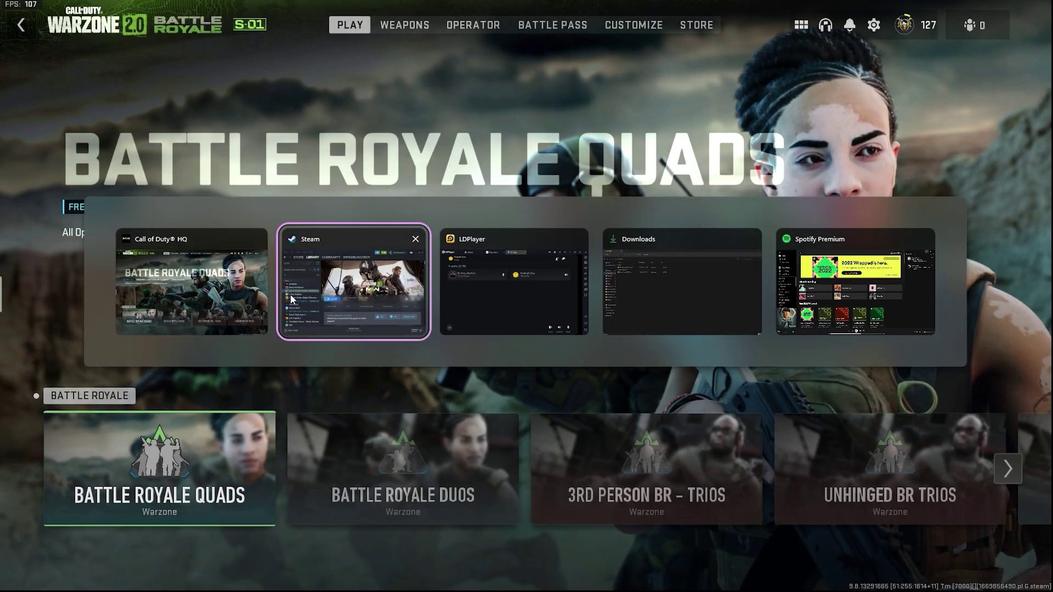
click(582, 241)
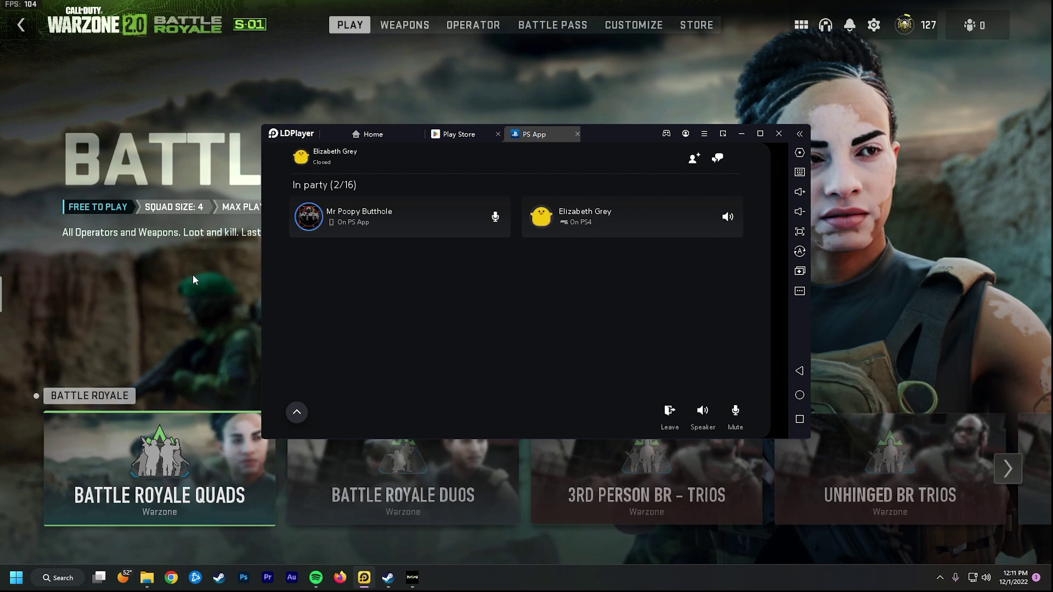
- Switch back to Call of Duty and leave the Warzone 2.0 Battle Royale lobby for the HQ home screen
click(206, 261)
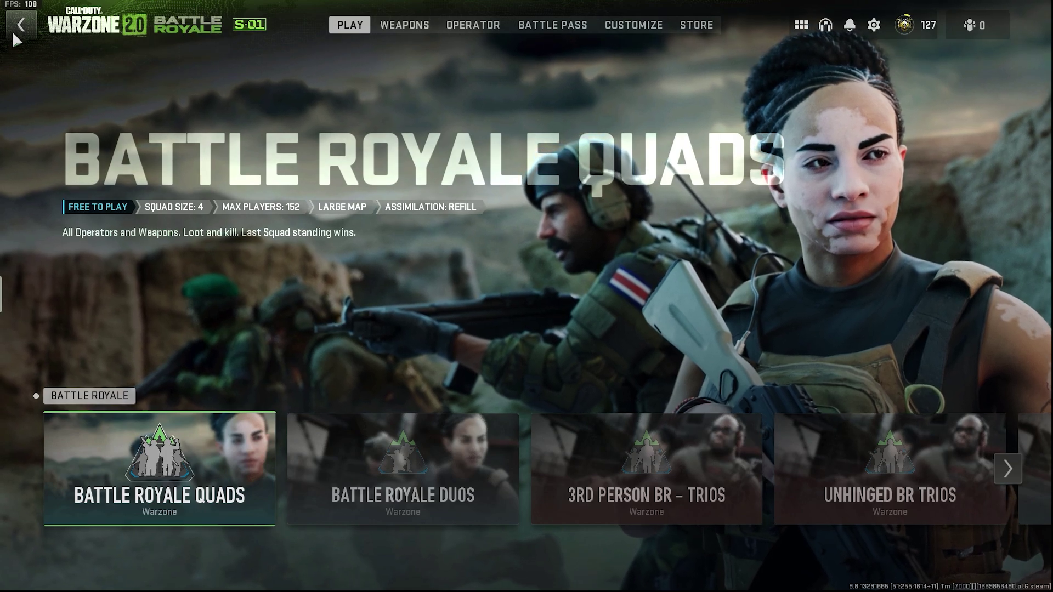
click(20, 25)
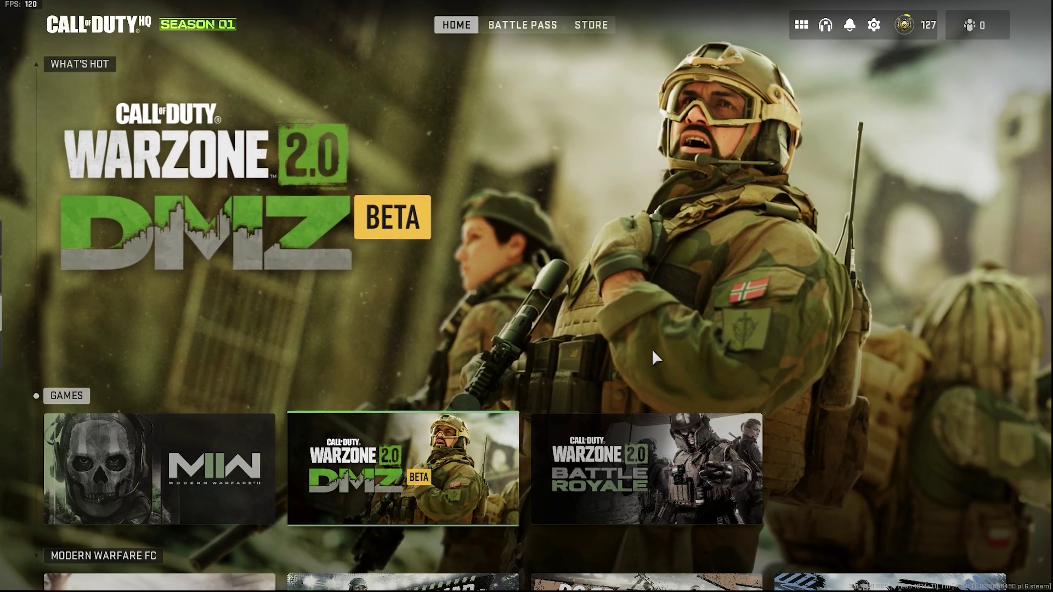
- Switch to LDPlayer and review the microphone and loudspeaker device choices in its audio settings
key(alt+Tab)
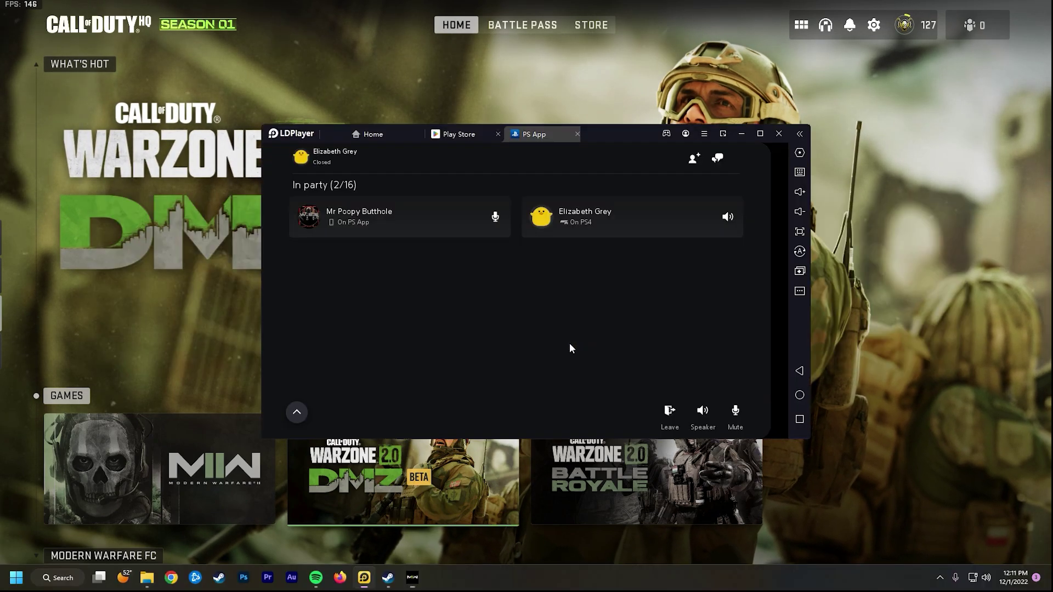
click(705, 133)
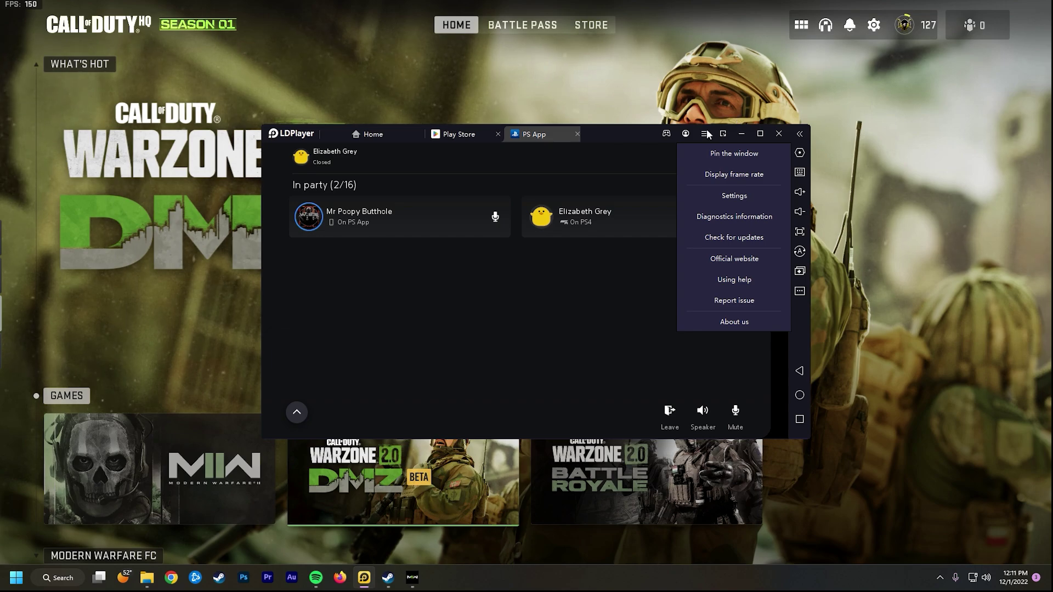
click(734, 196)
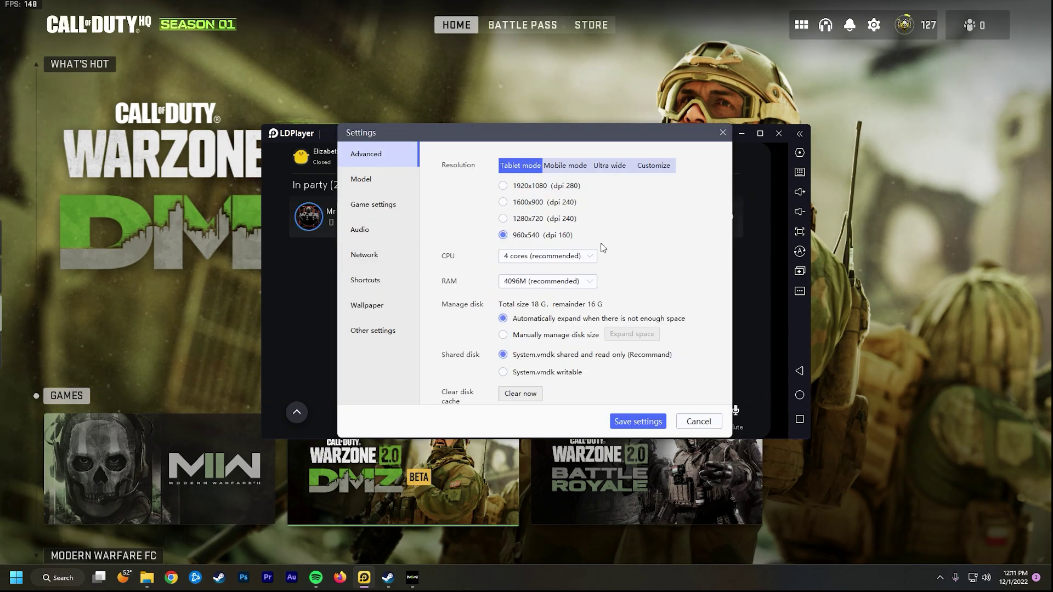
click(386, 231)
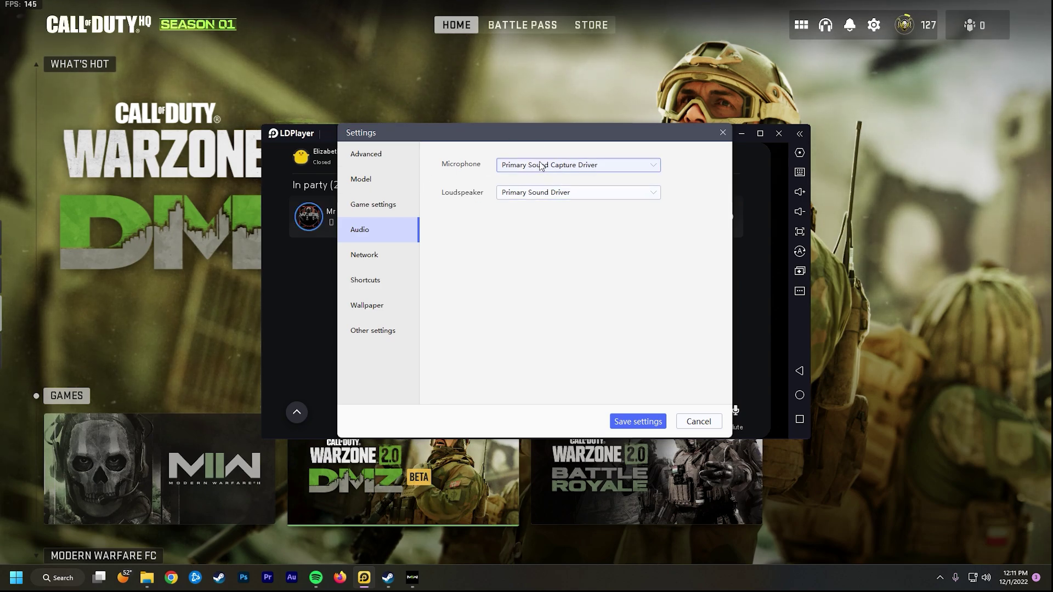
click(532, 193)
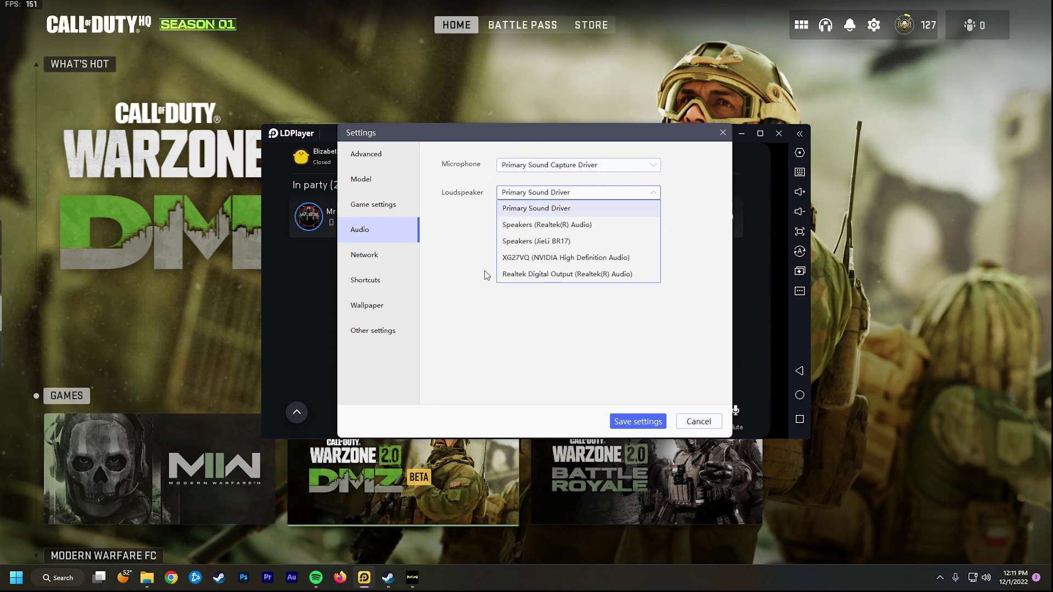
click(487, 292)
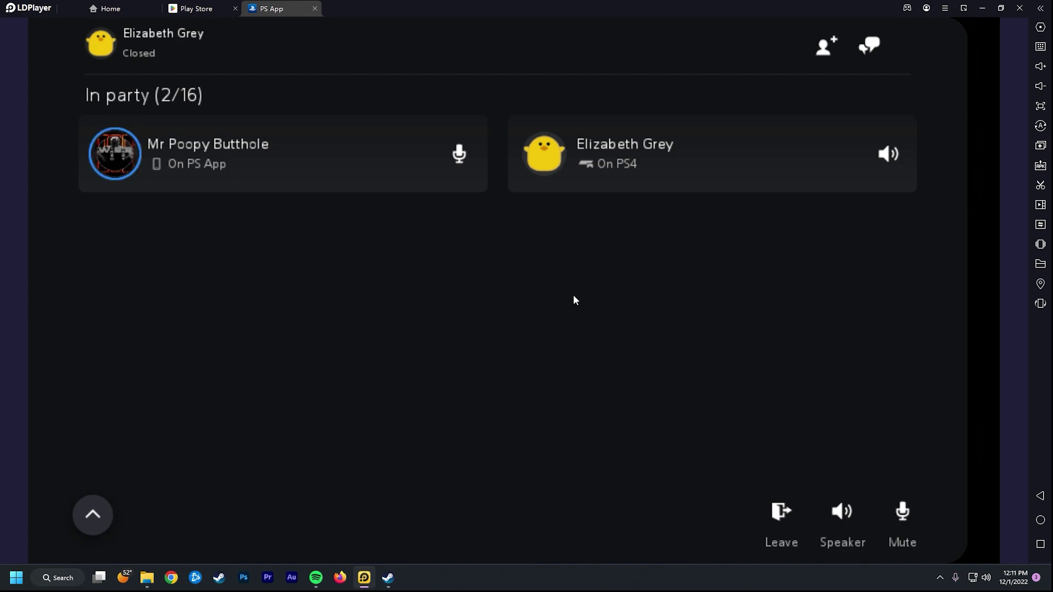
- Minimize the LDPlayer window and restore it to the party screen
click(981, 8)
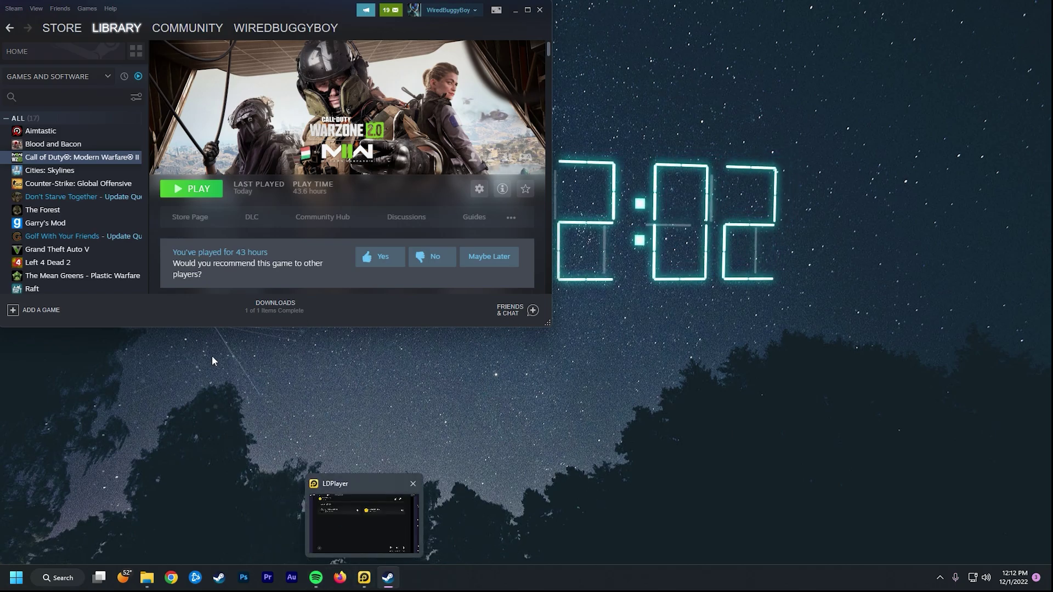
click(364, 577)
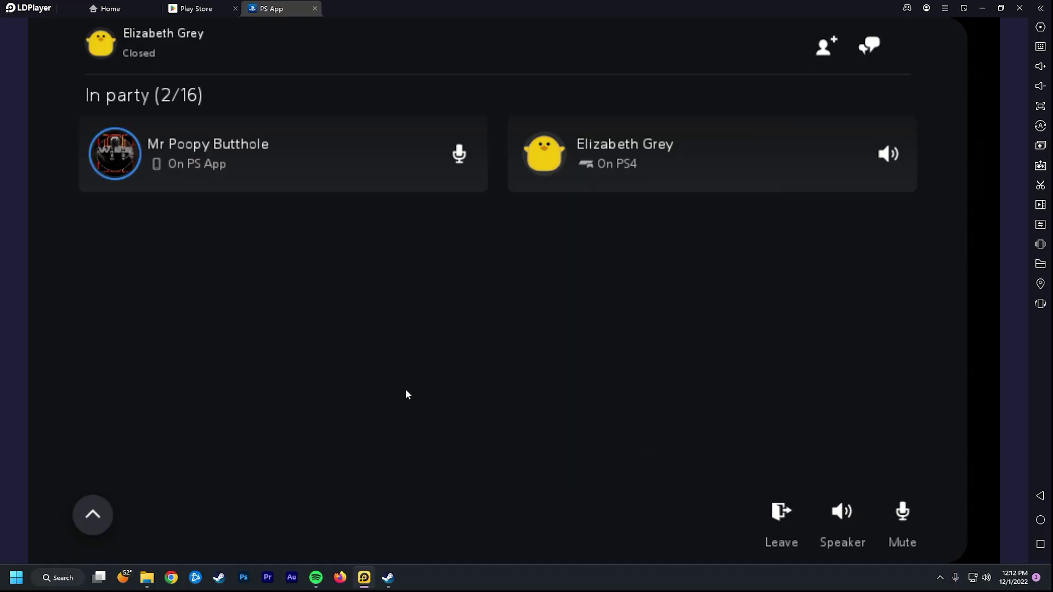